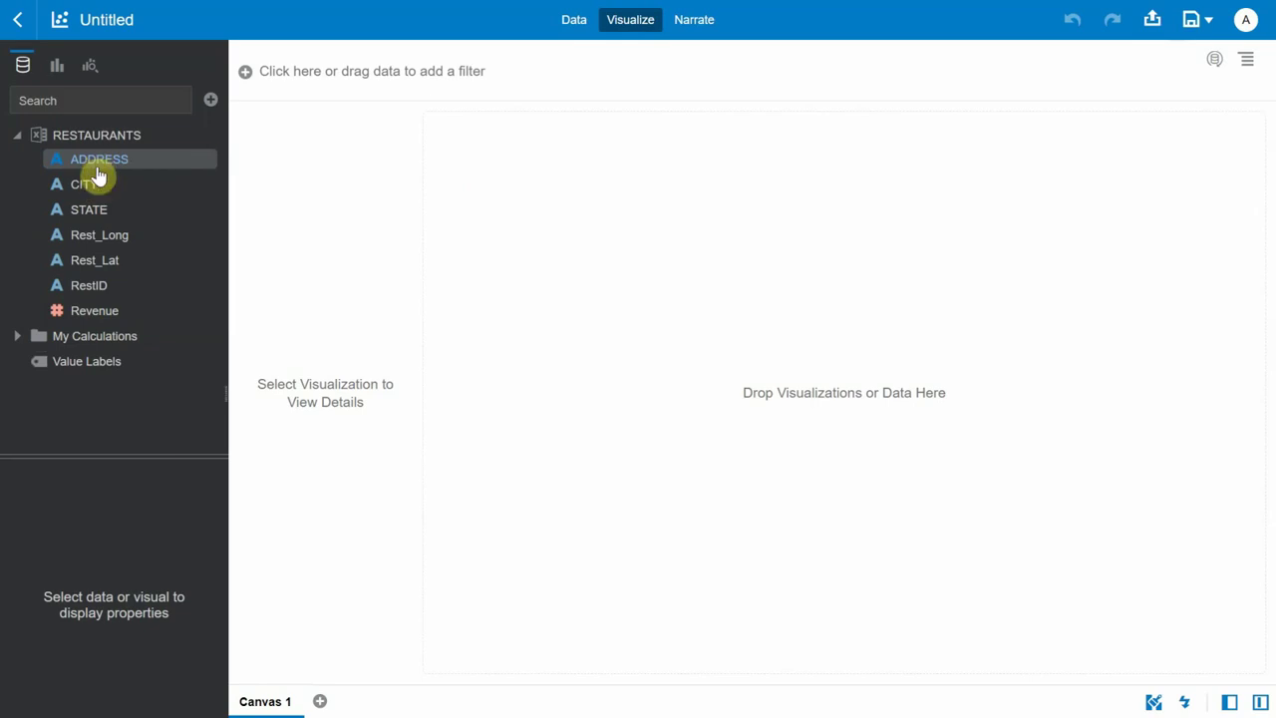
Step: Select the ADDRESS and CITY fields of the RESTAURANTS data set
left_click(93, 165)
left_click(95, 188, "ctrl")
Step: Add STATE, Rest_Long, Rest_Lat and Revenue to the selection and drop all six fields onto the canvas as a table
left_click(88, 210, "ctrl")
left_click(98, 236, "ctrl")
left_click(95, 260, "ctrl")
left_click(95, 310, "ctrl")
left_click_drag(94, 311, 764, 330)
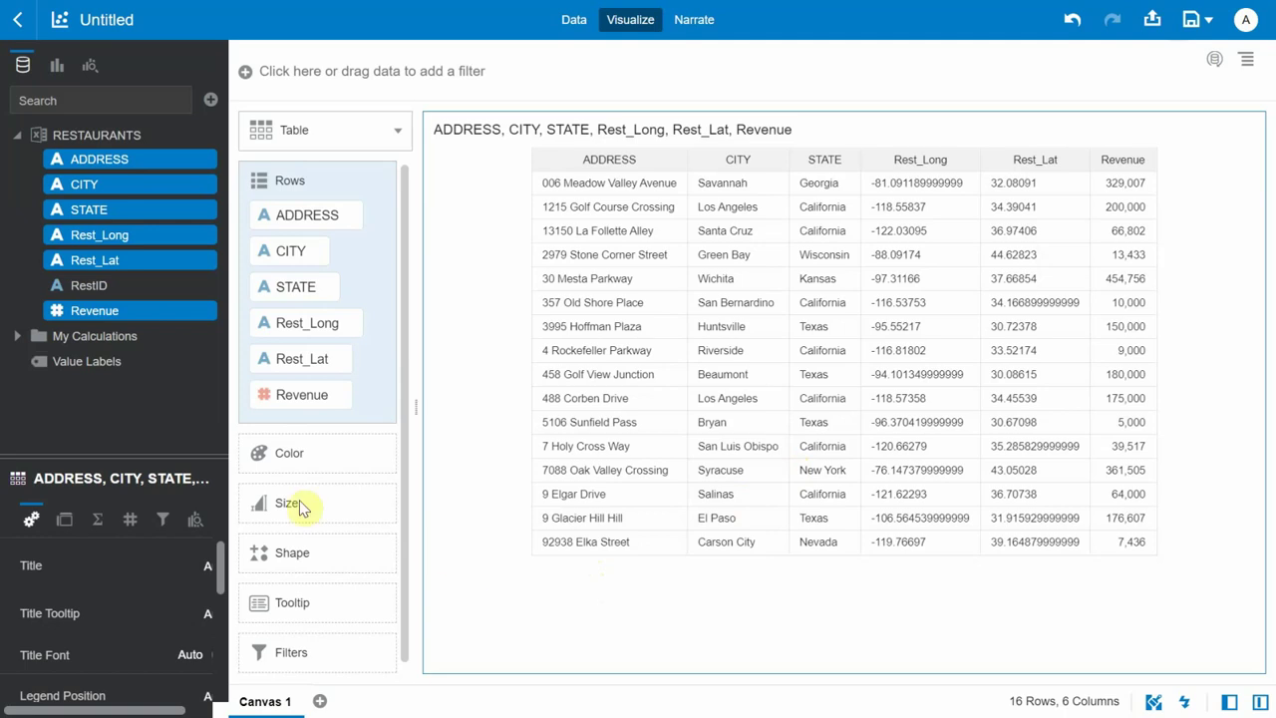
left_click(135, 426)
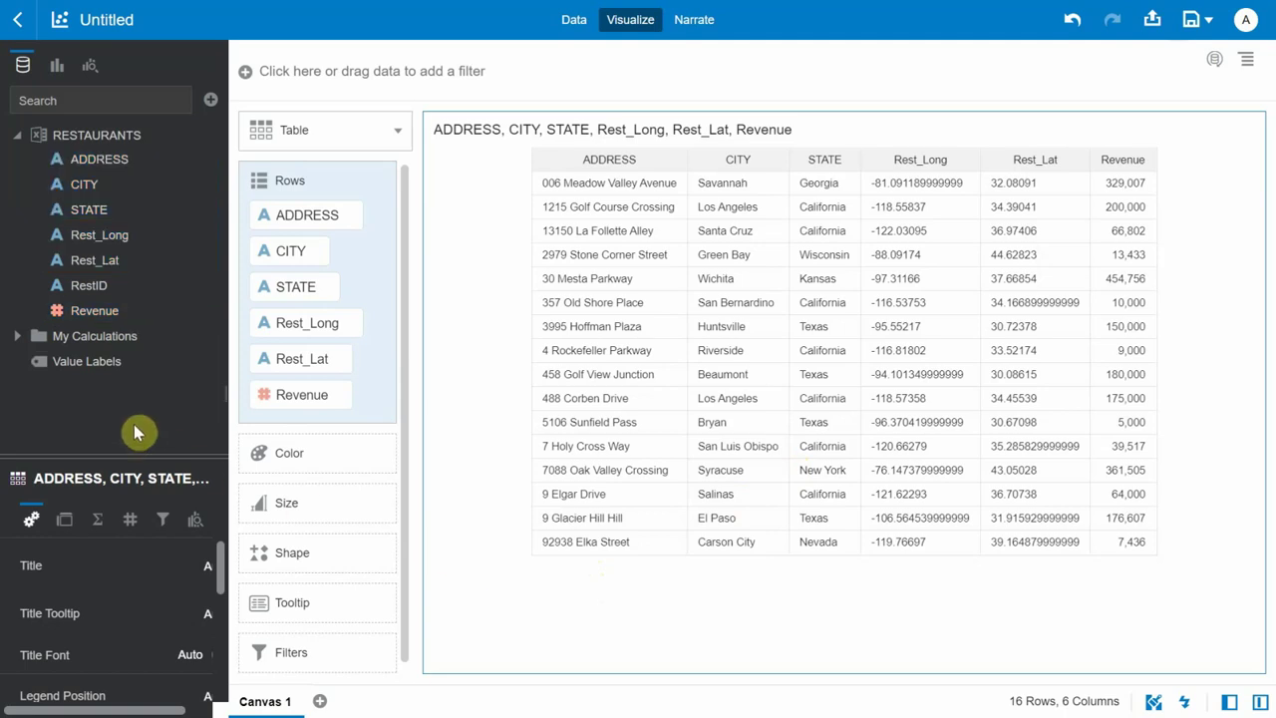
Step: Add the INTERSTATES data set to the project by searching for 'in'
left_click(211, 104)
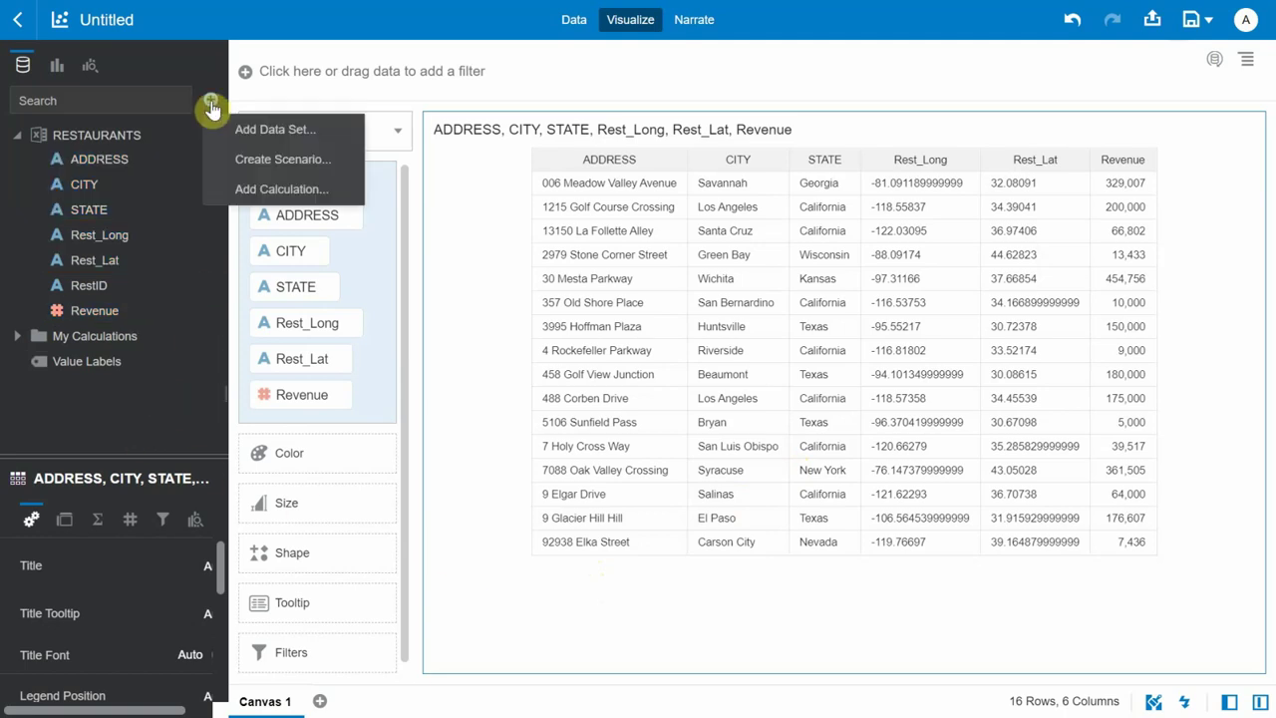
left_click(225, 120)
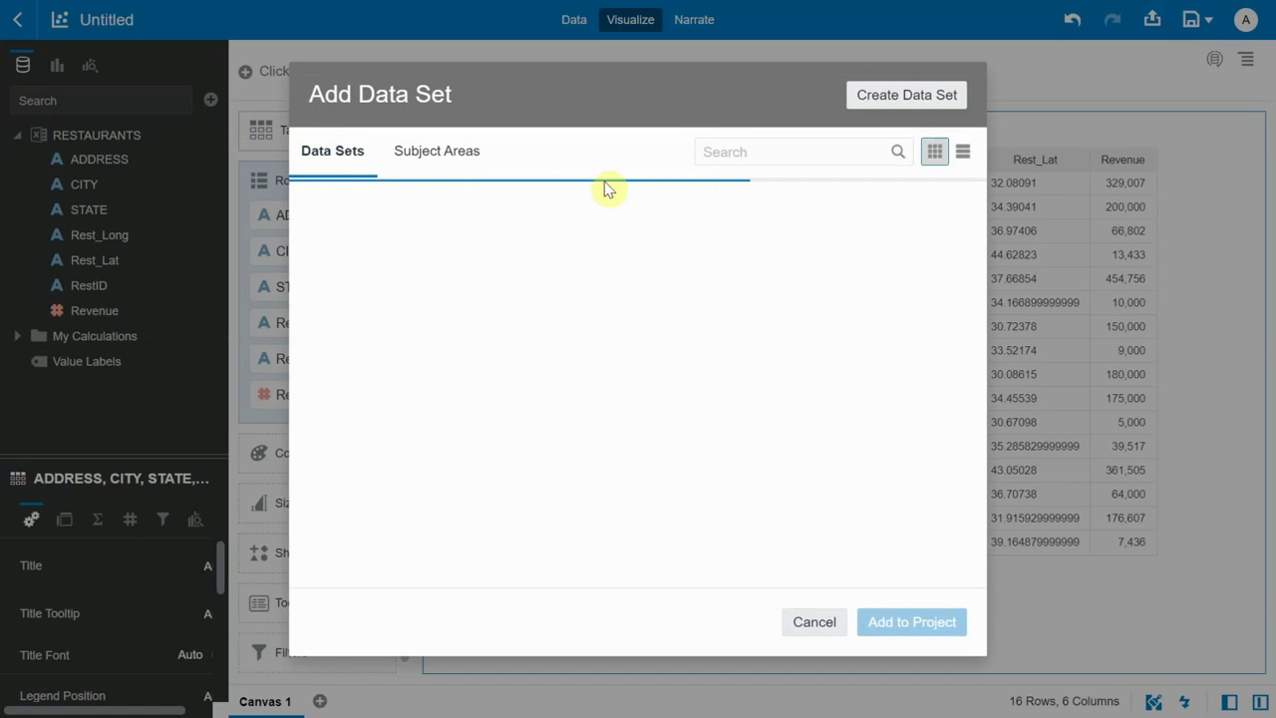
left_click(741, 156)
type("int")
left_click(724, 219)
double_click(368, 249)
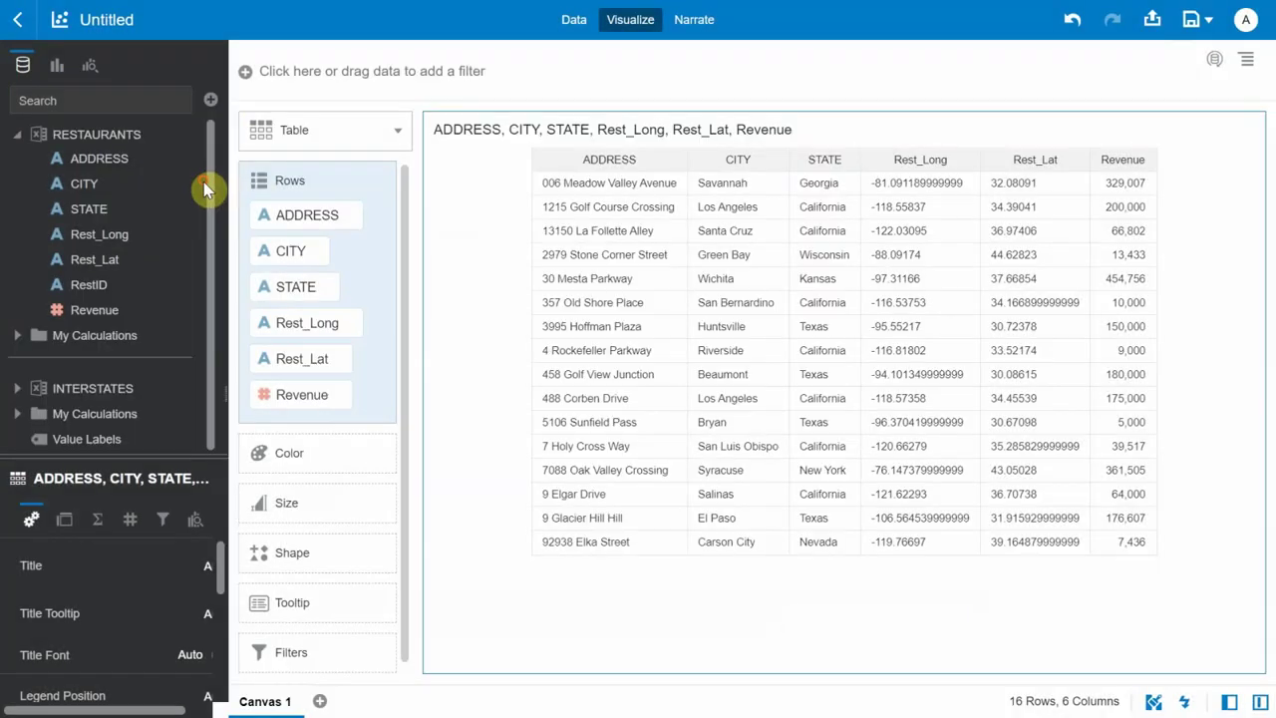
Step: Expand INTERSTATES to show its fields, then delete the restaurant table from the canvas
left_click(27, 386)
scroll(208, 194, "down", 1)
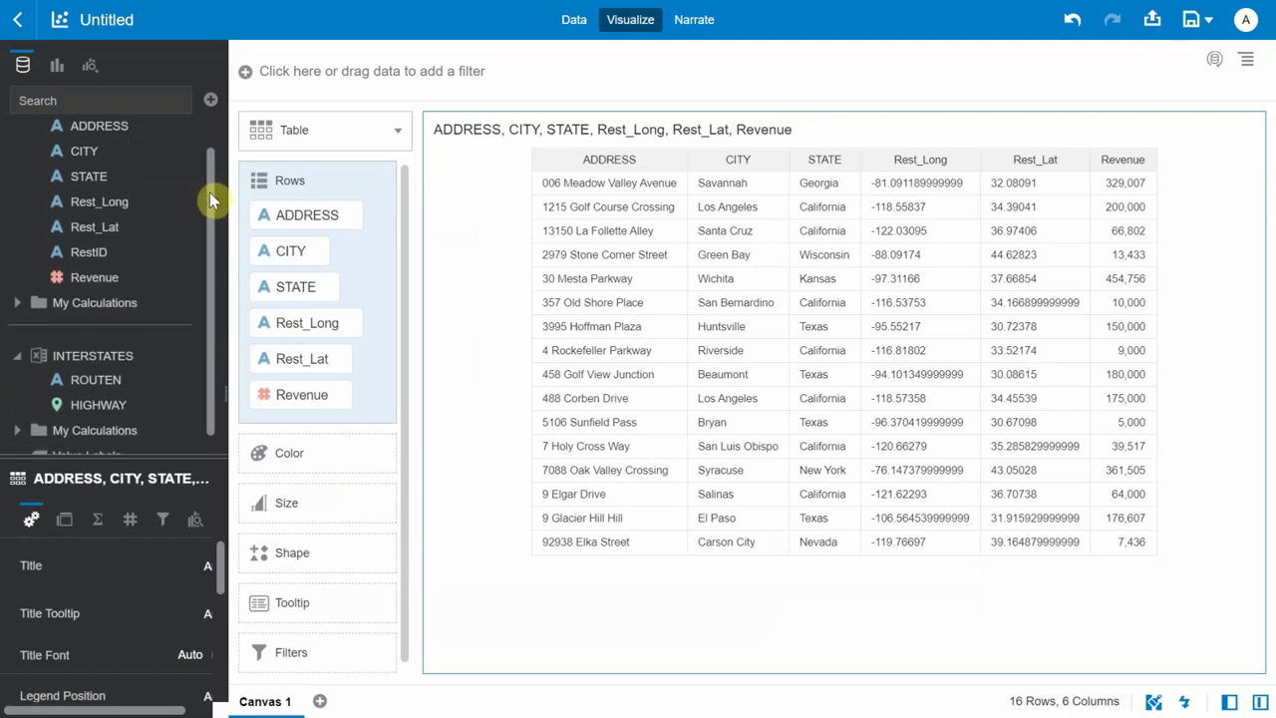
scroll(210, 195, "up", 1)
scroll(208, 191, "down", 1)
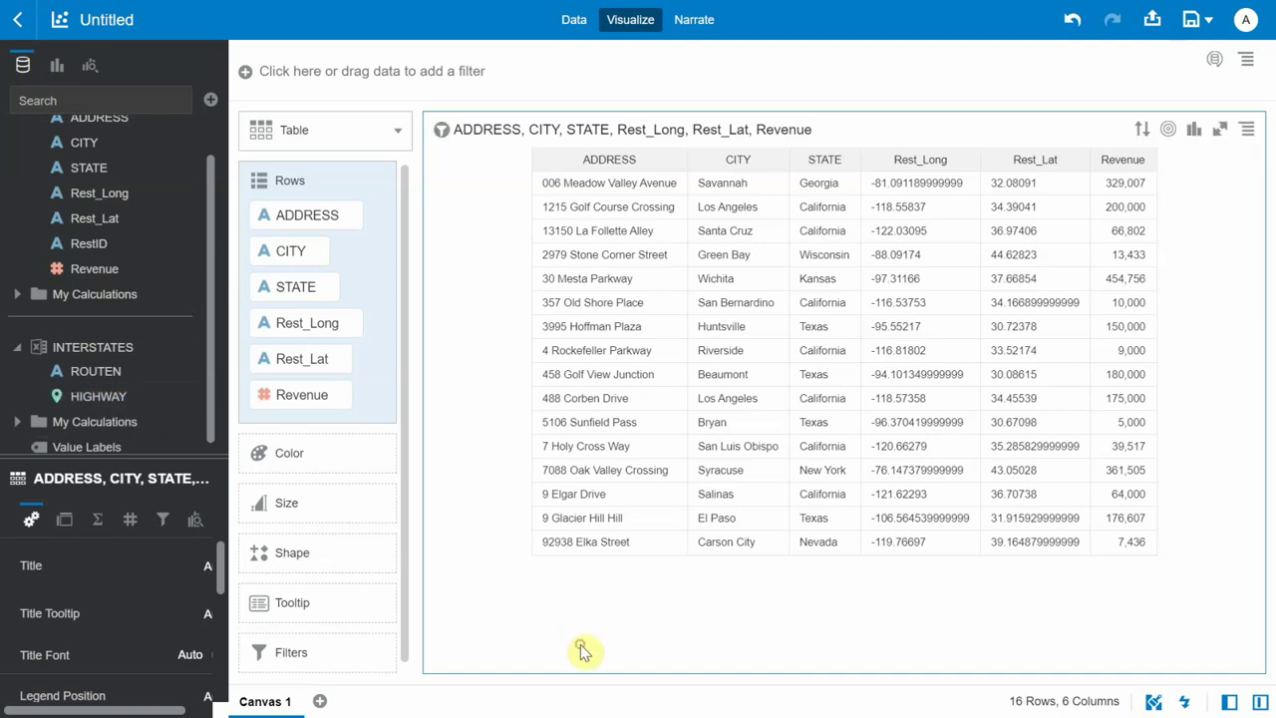
key("Delete")
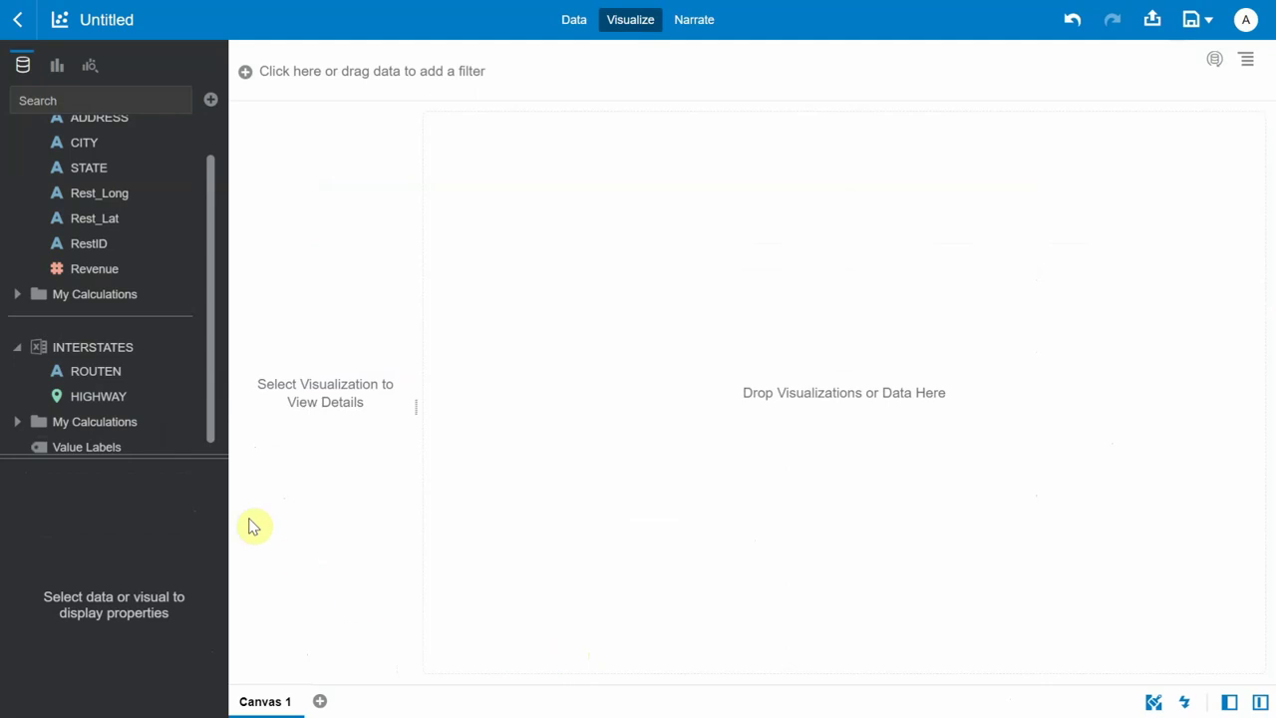
Step: Map the HIGHWAY lines on the empty canvas, coloured by ROUTEN
left_click_drag(171, 396, 643, 342)
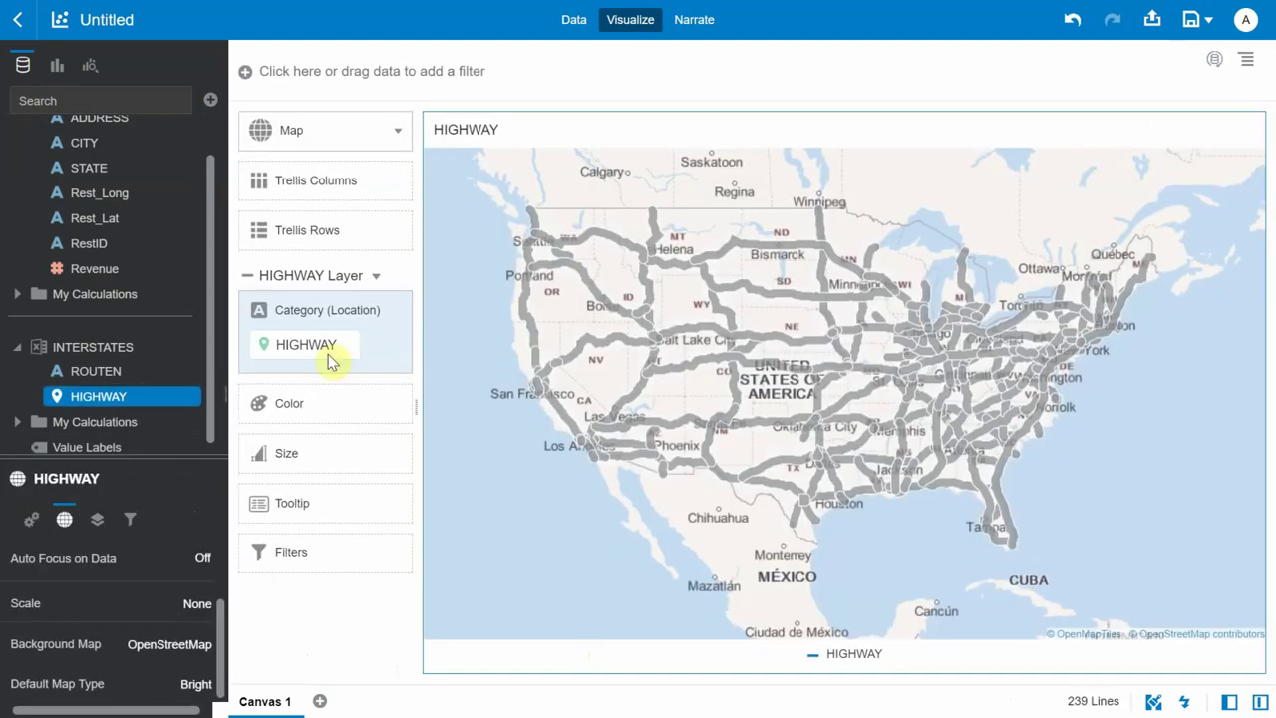
left_click_drag(89, 371, 290, 409)
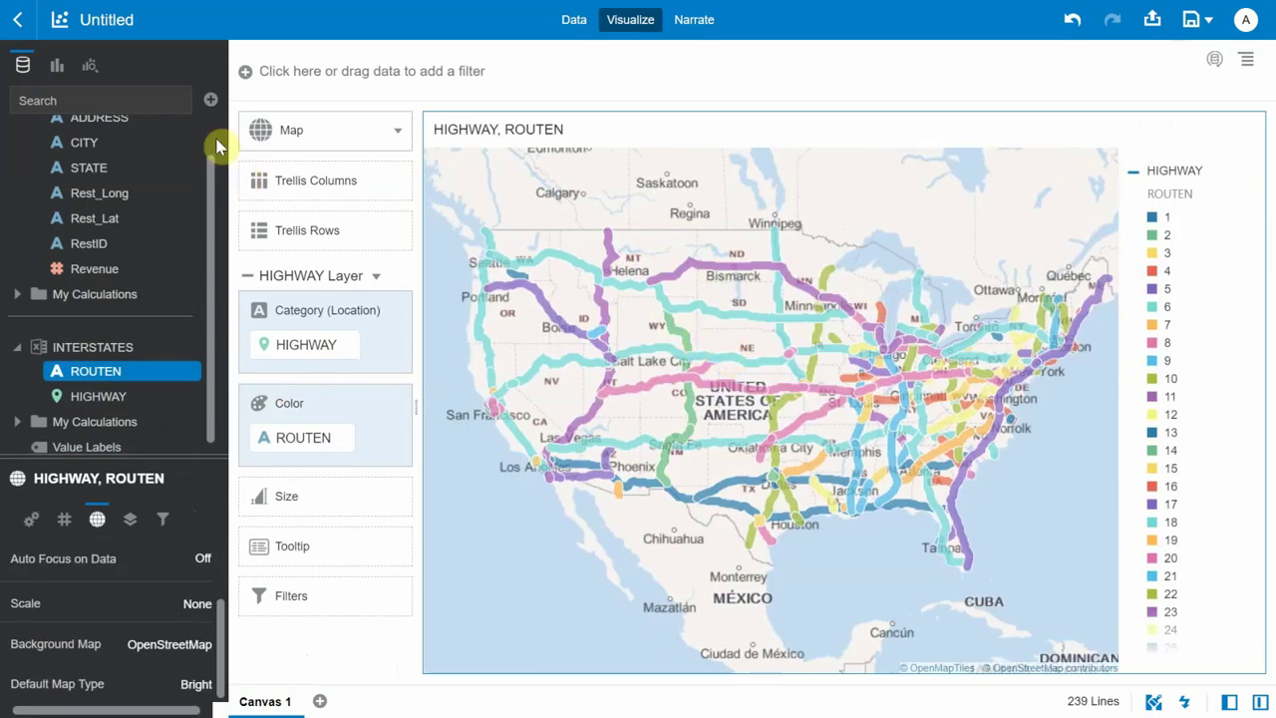
scroll(209, 130, "up", 1)
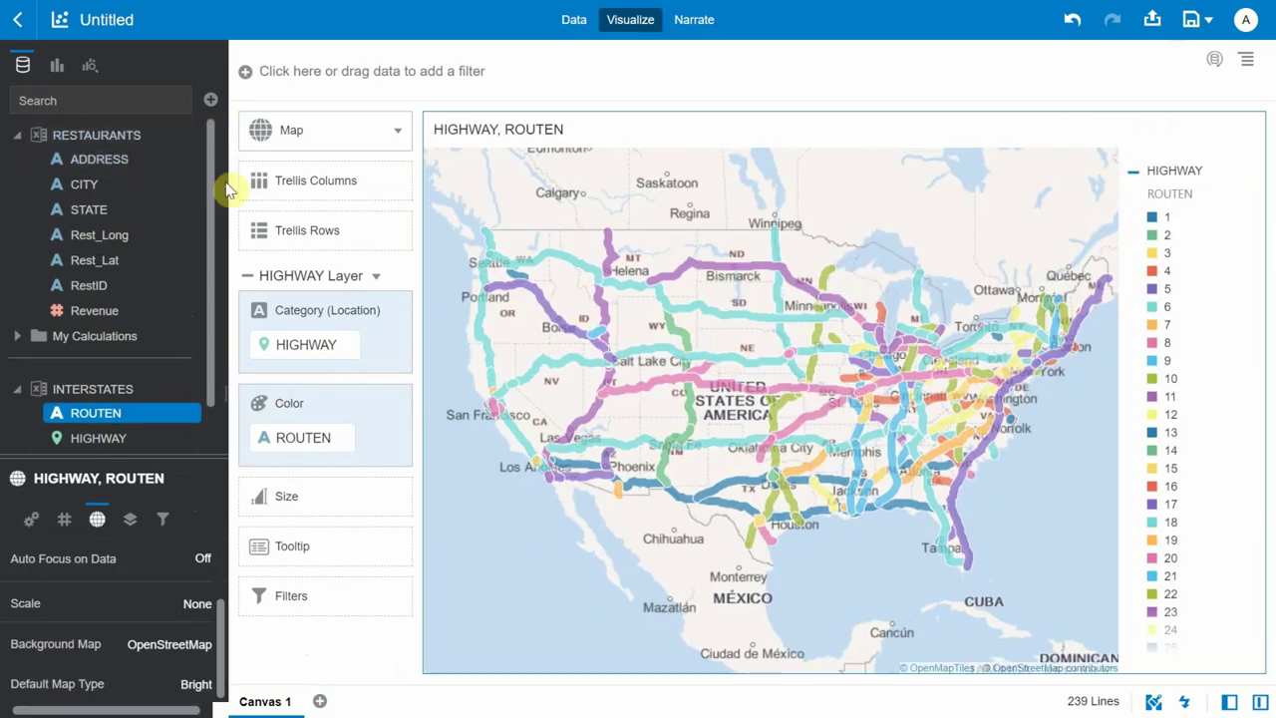
scroll(209, 259, "down", 1)
scroll(220, 205, "up", 1)
left_click(401, 275)
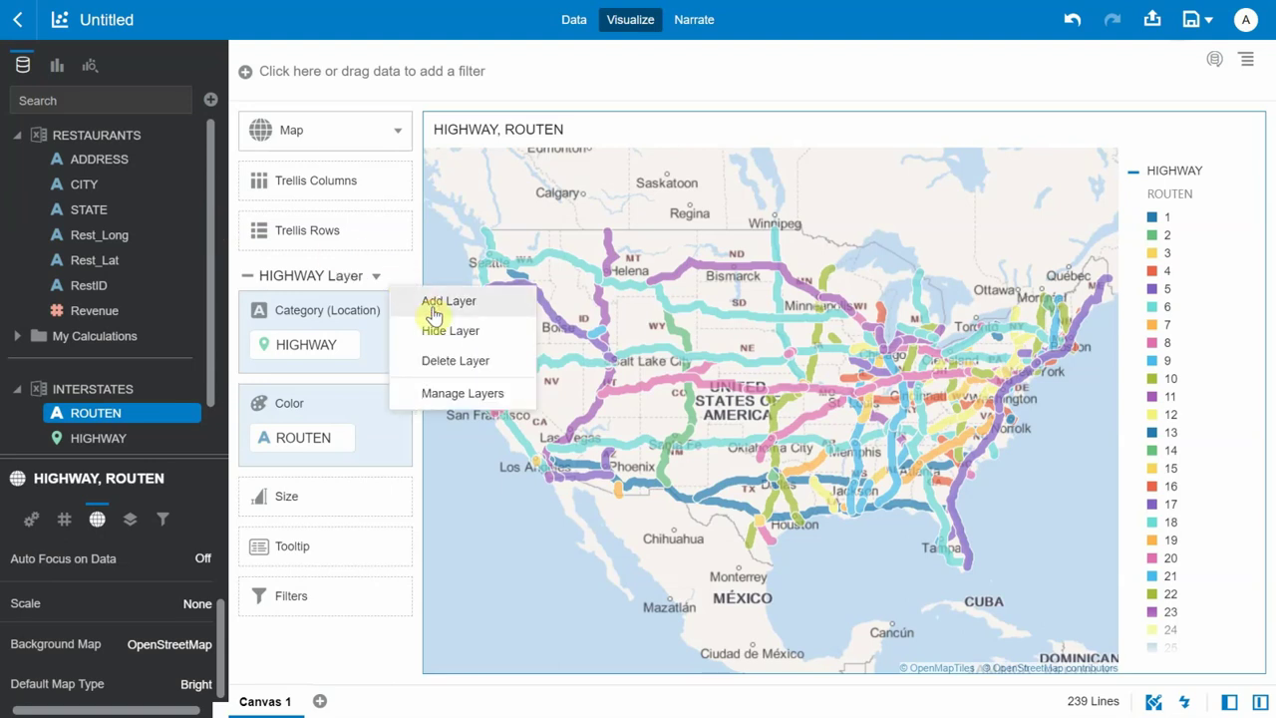
Step: Add a second map layer plotting the restaurants by Rest_Long and Rest_Lat
left_click(434, 311)
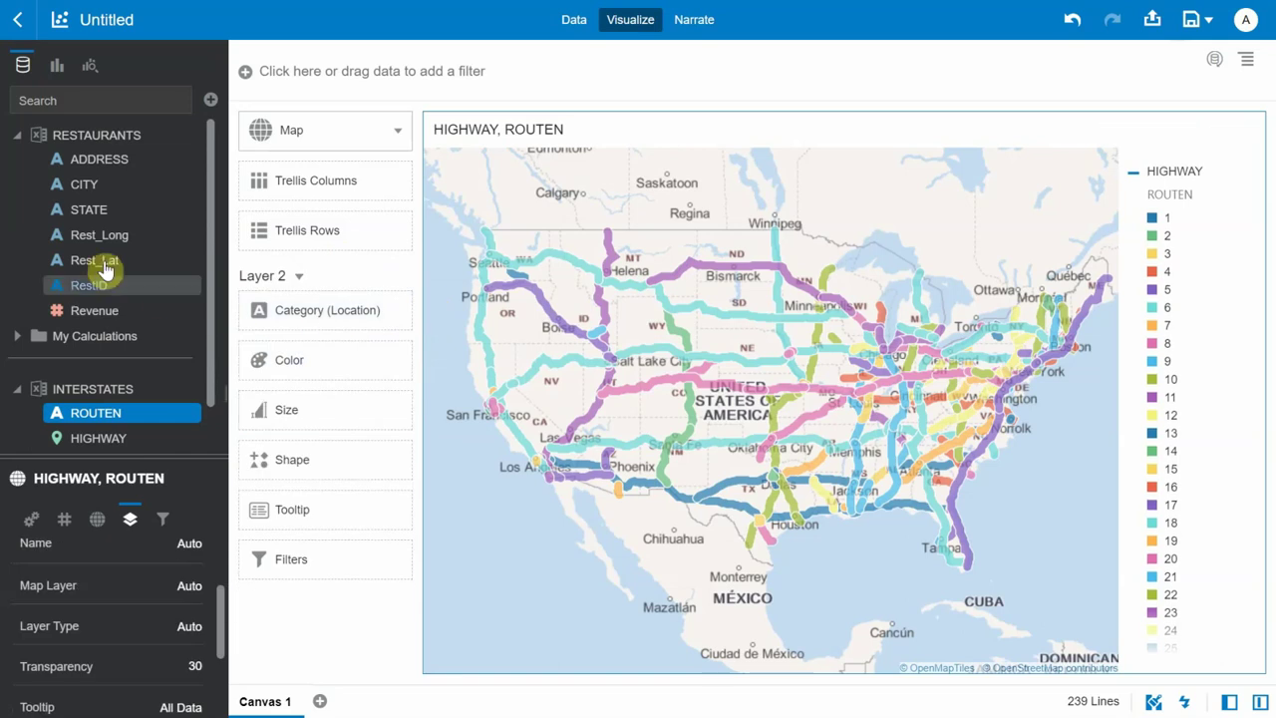
left_click(95, 237)
left_click(92, 260, "ctrl")
left_click_drag(93, 260, 254, 314)
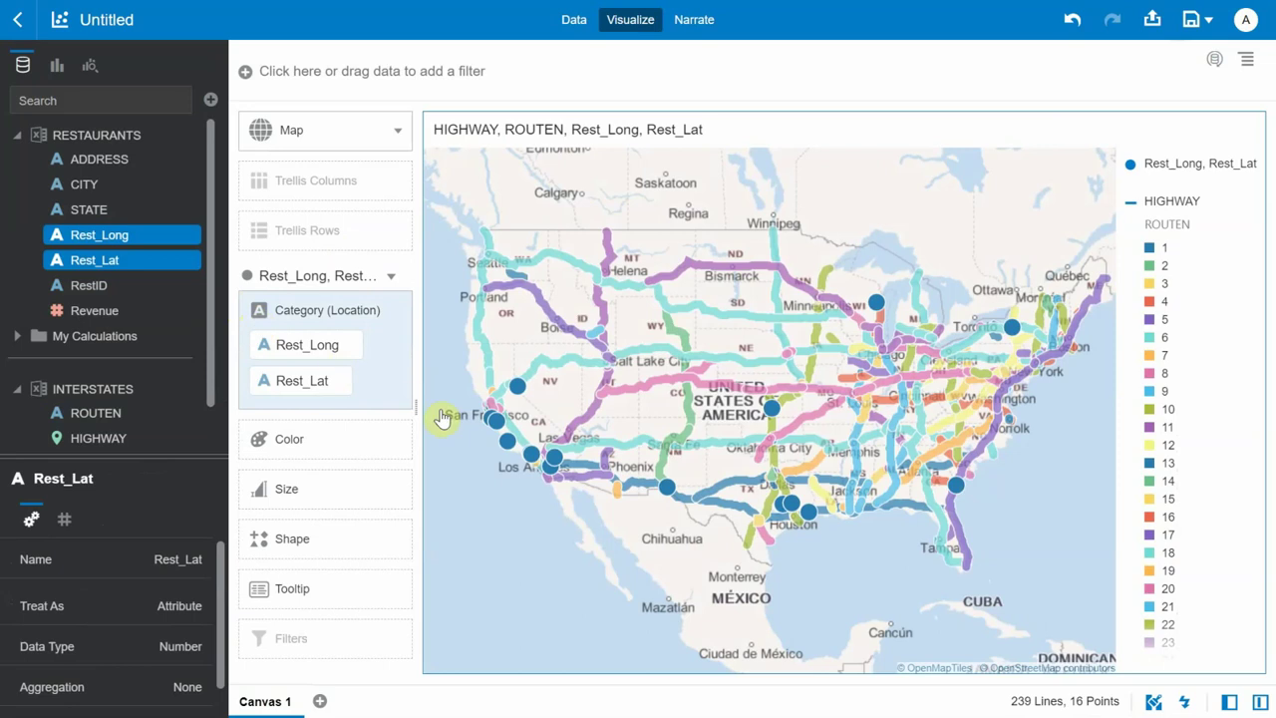
left_click(546, 399)
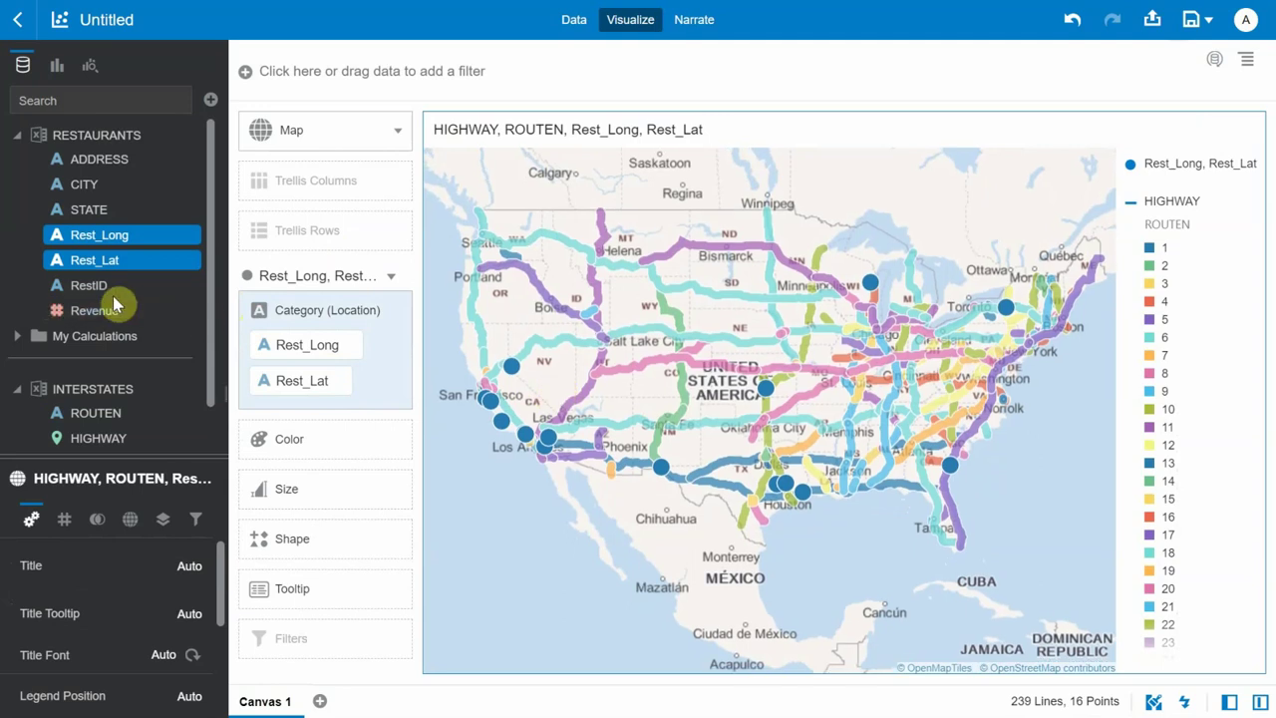
Step: Size the restaurant bubbles by Revenue, then radius-select the California restaurants
left_click_drag(81, 310, 290, 493)
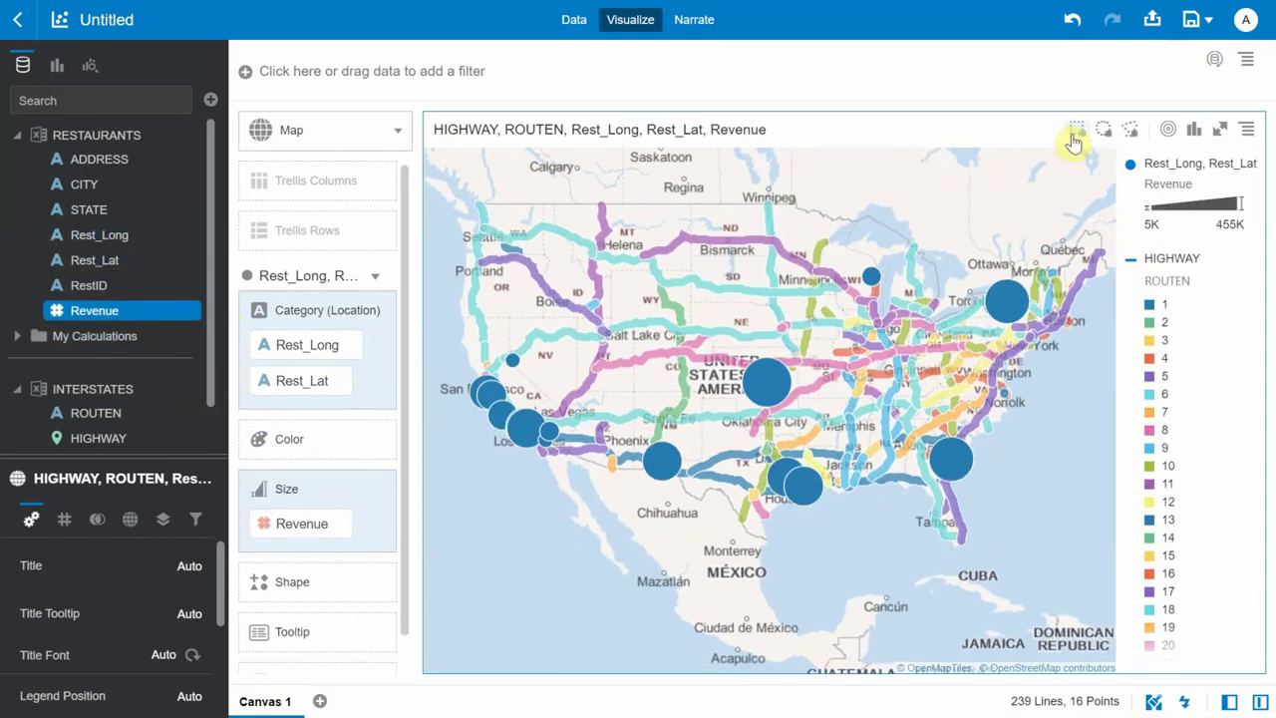
left_click(1098, 129)
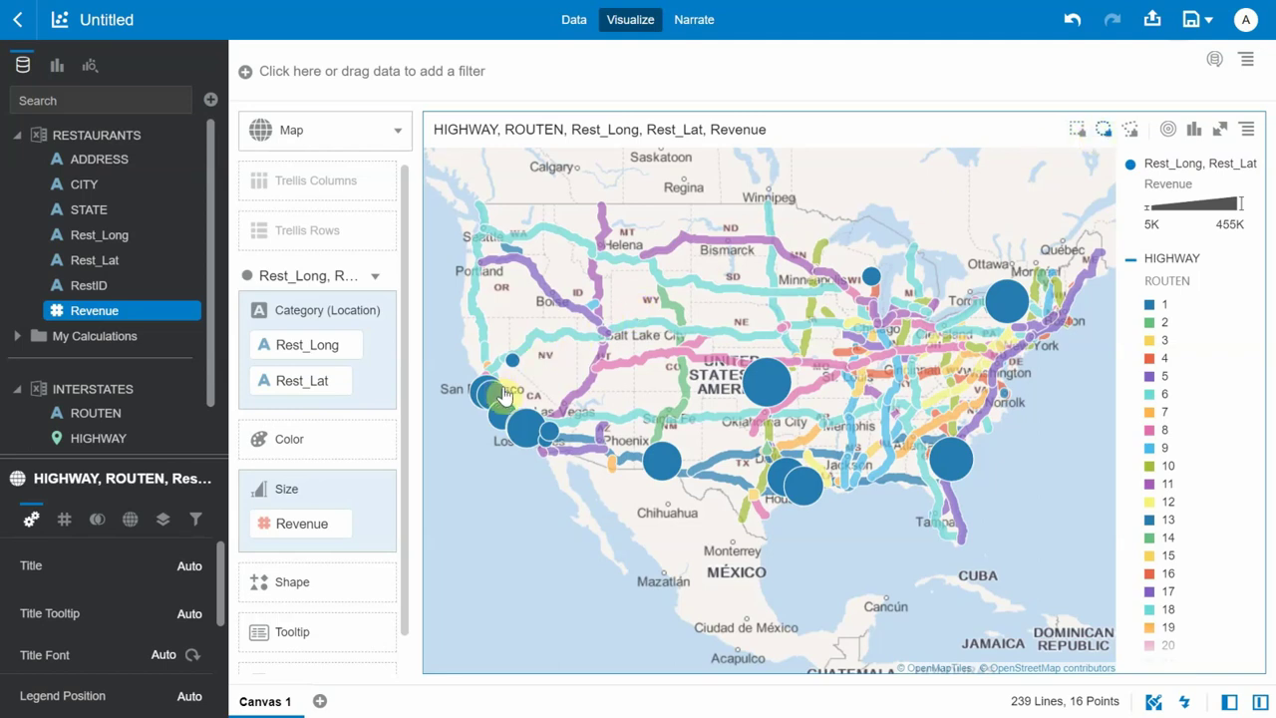
left_click_drag(507, 393, 551, 441)
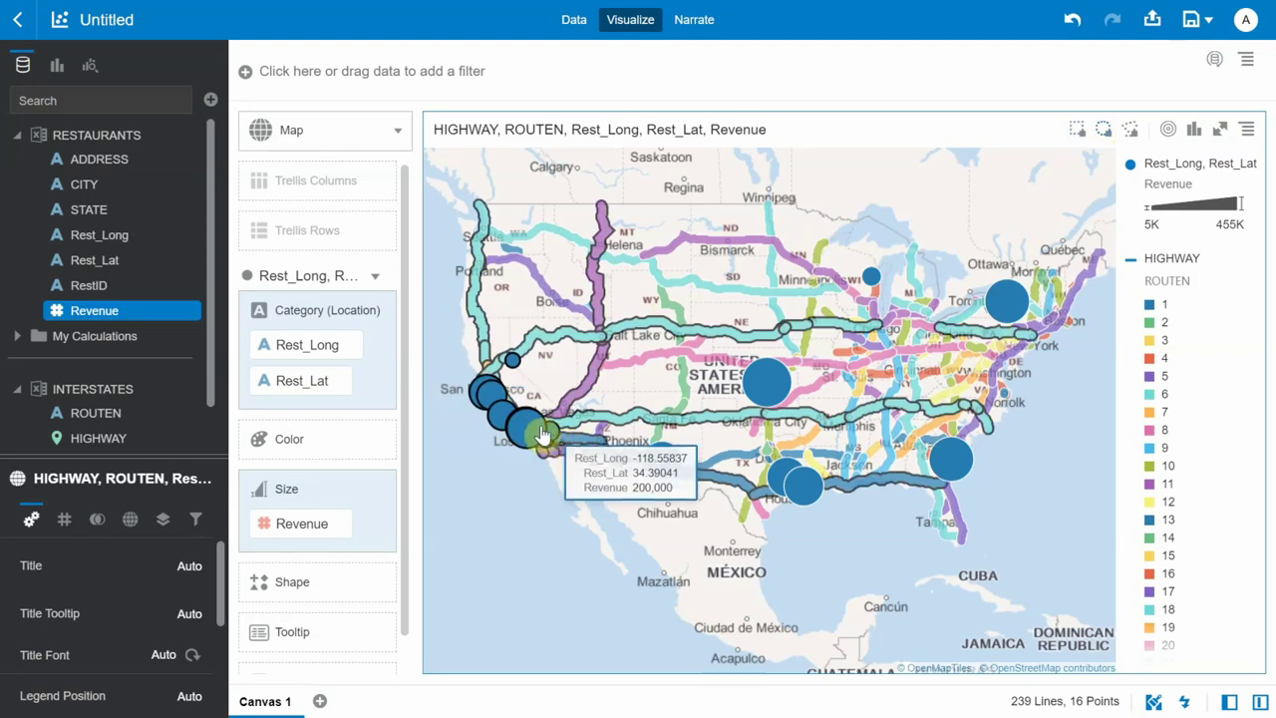
right_click(532, 428)
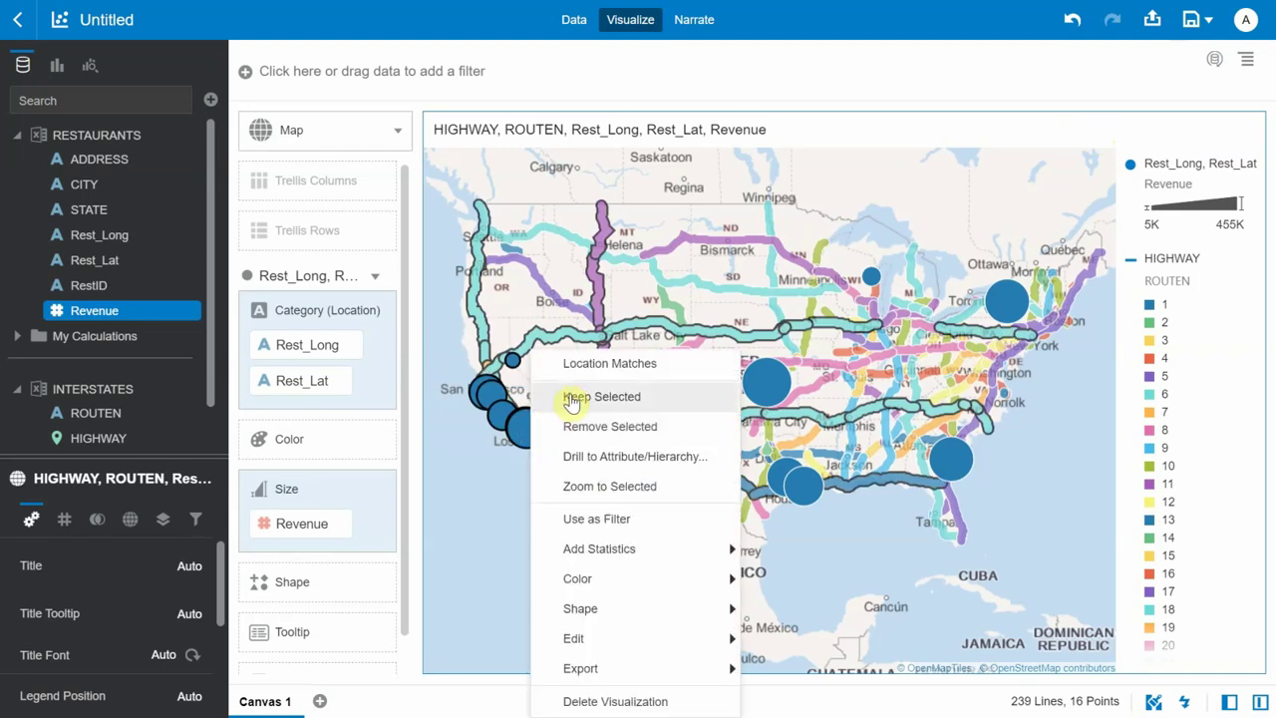
left_click(573, 396)
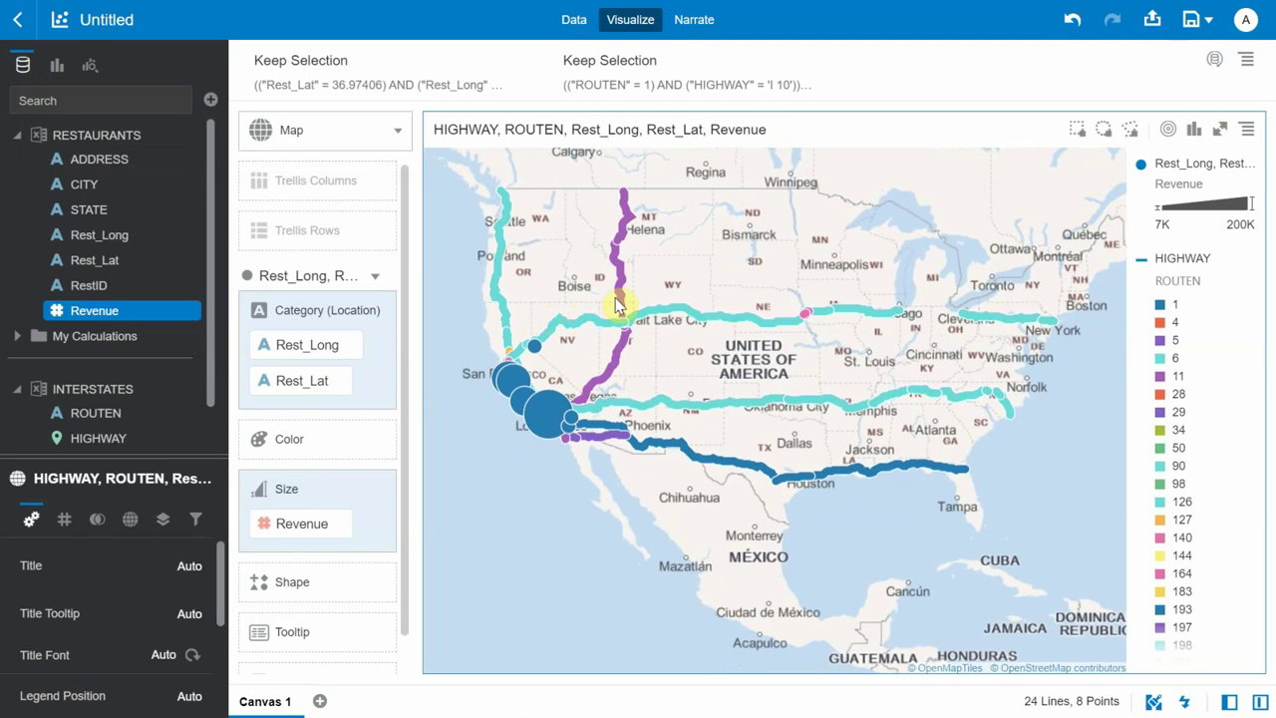
Step: Duplicate the map visualization as a restaurant table and zoom the map in on California
mouse_move(589, 327)
right_click(658, 339)
mouse_move(760, 435)
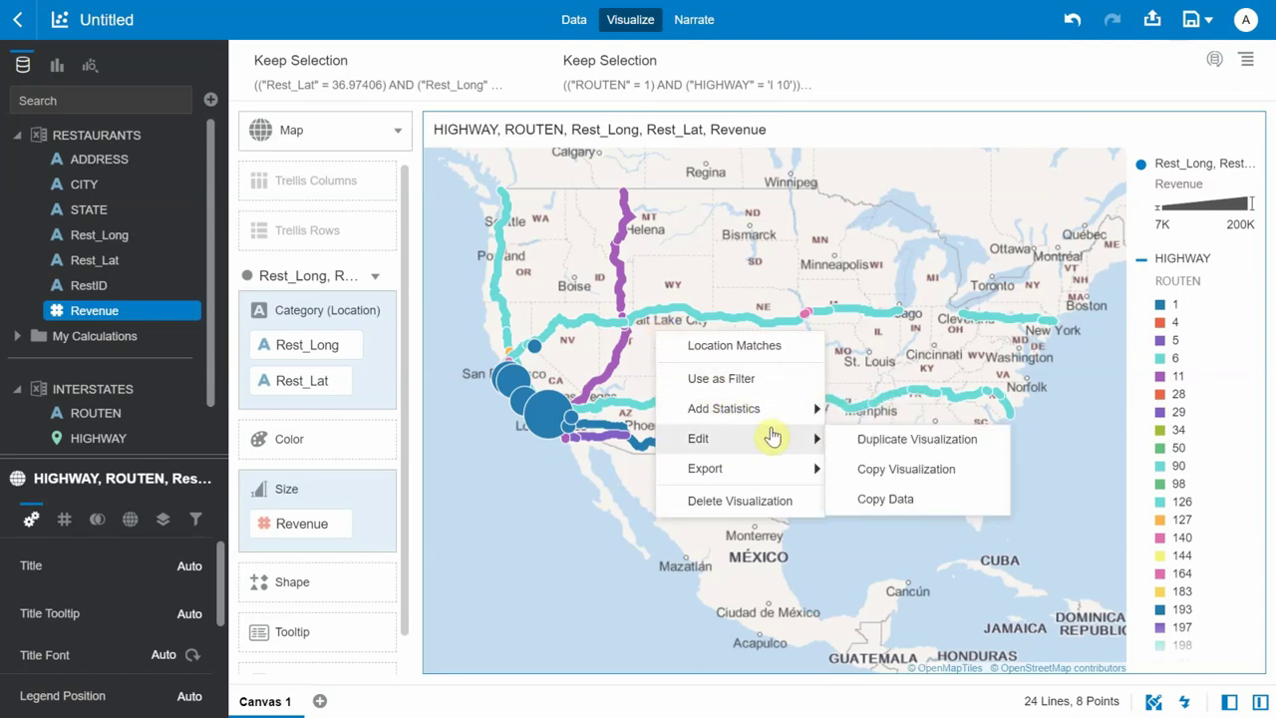
left_click(865, 439)
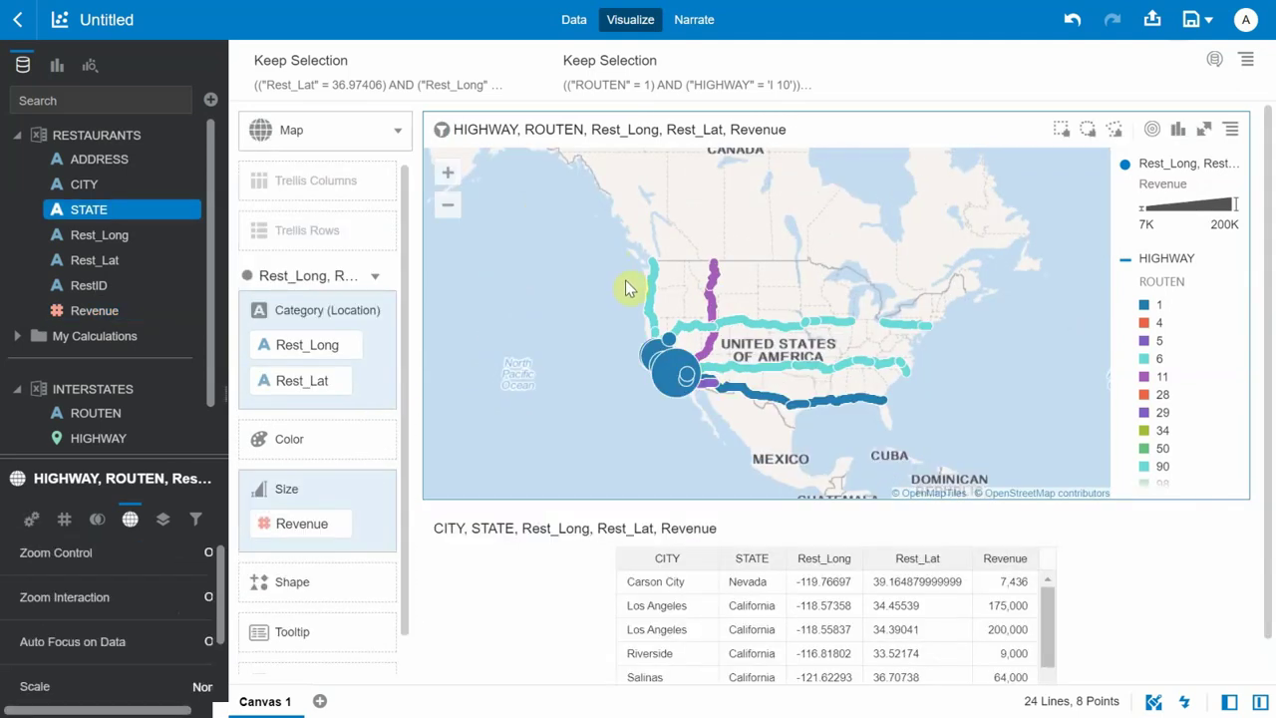
left_click(448, 173)
Step: Select the San Bernardino and Riverside restaurants in the table and on the map
mouse_move(729, 304)
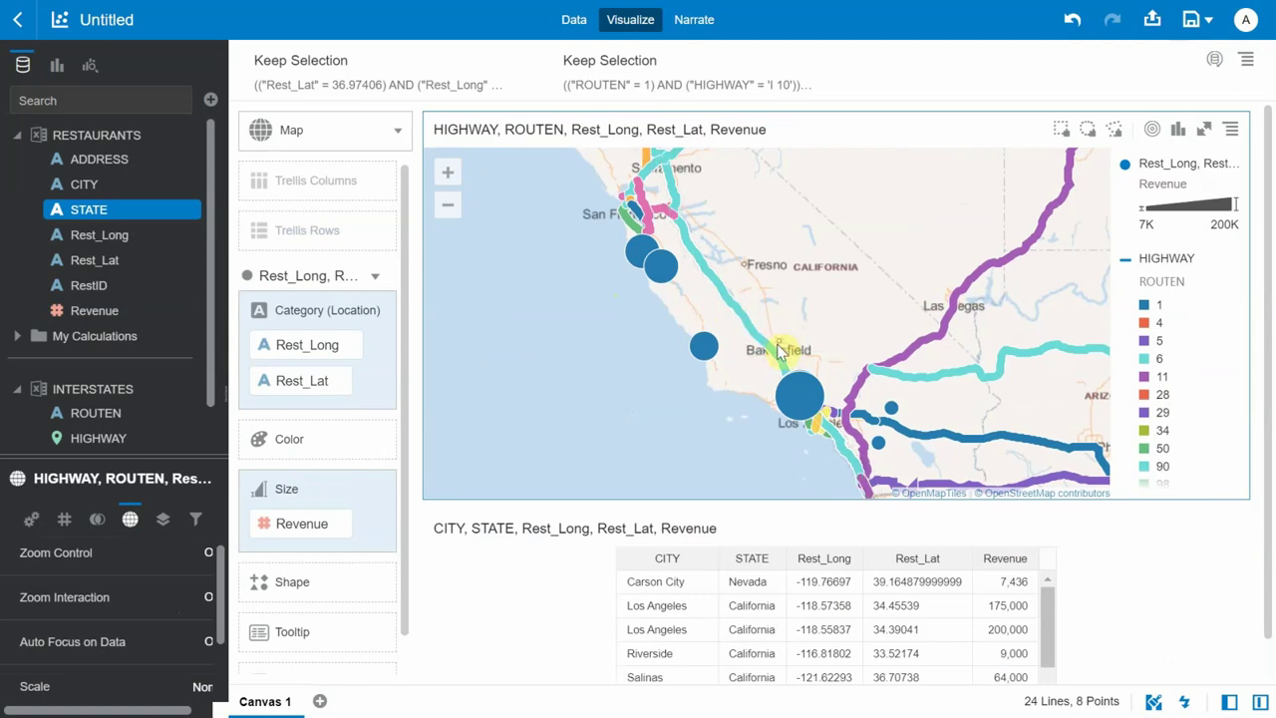
mouse_move(771, 359)
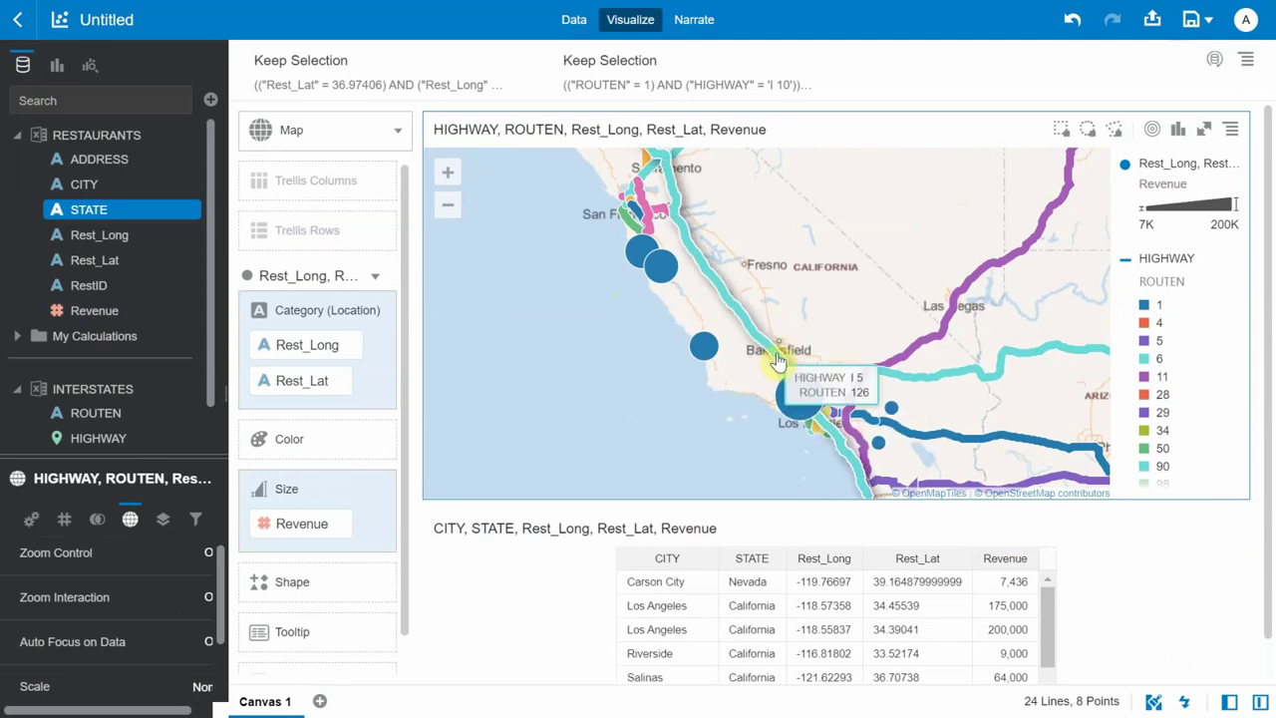
mouse_move(806, 418)
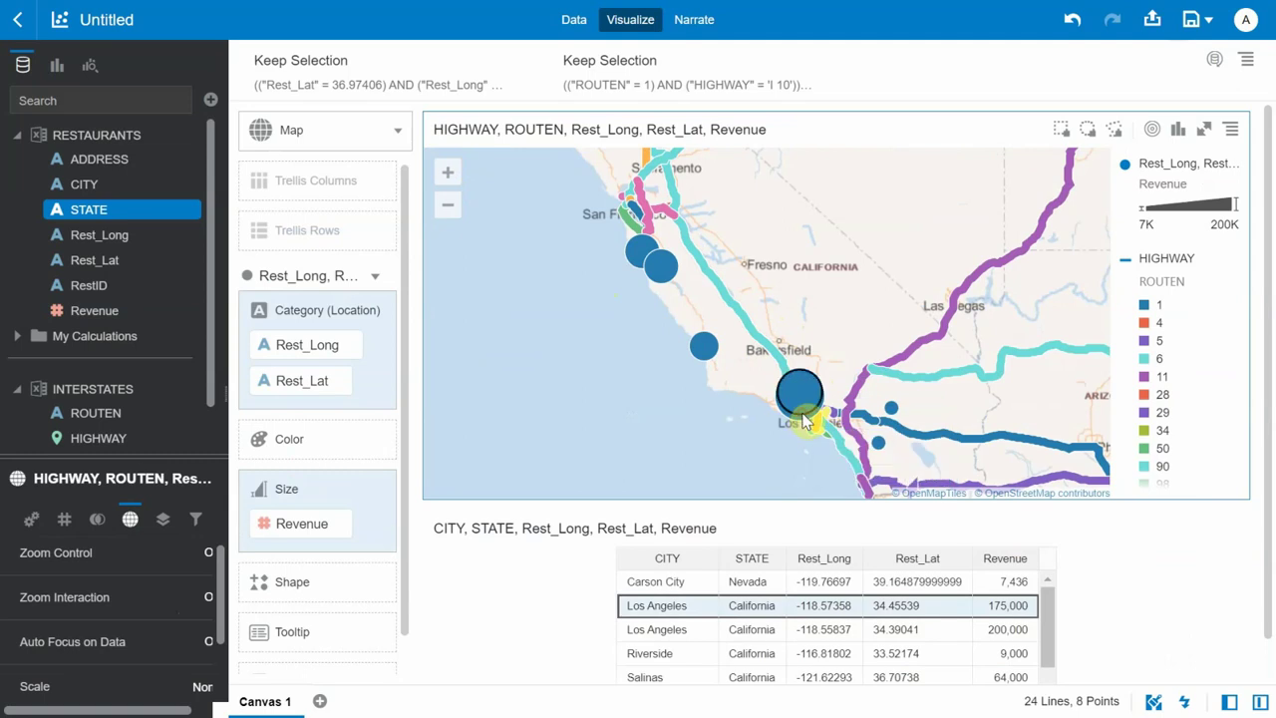
left_click(907, 440)
left_click(891, 411)
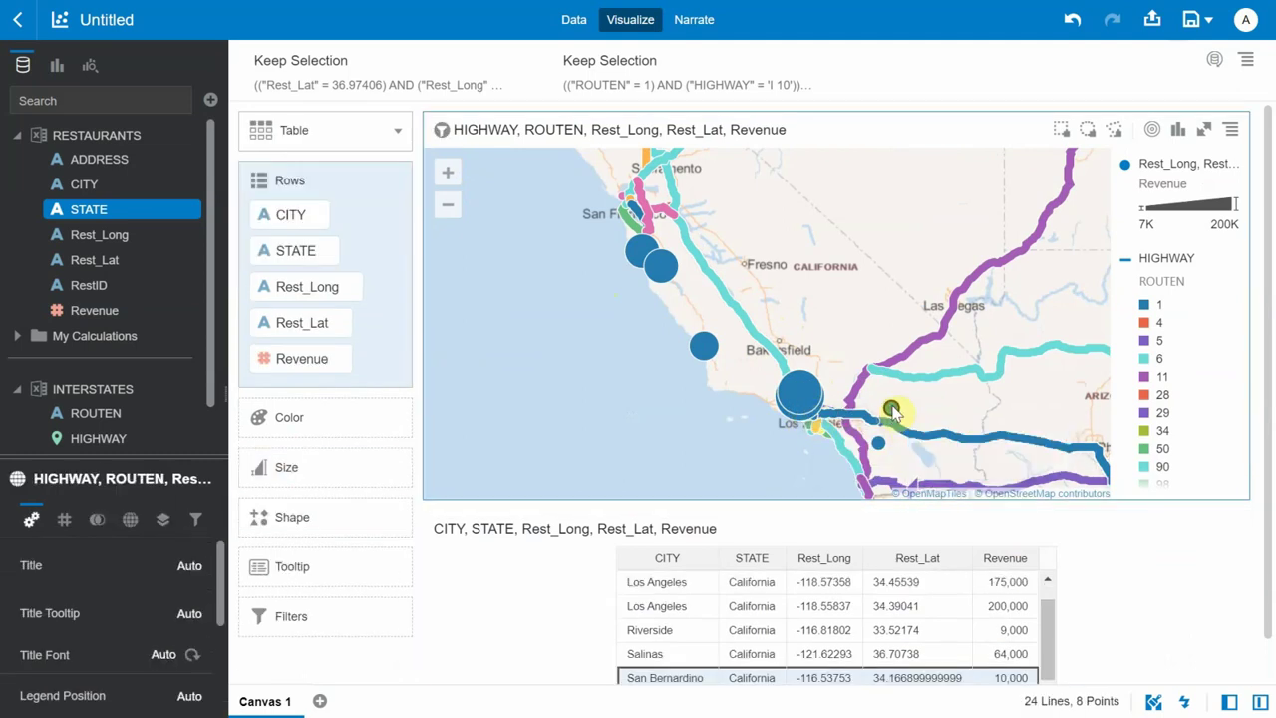
left_click(879, 447)
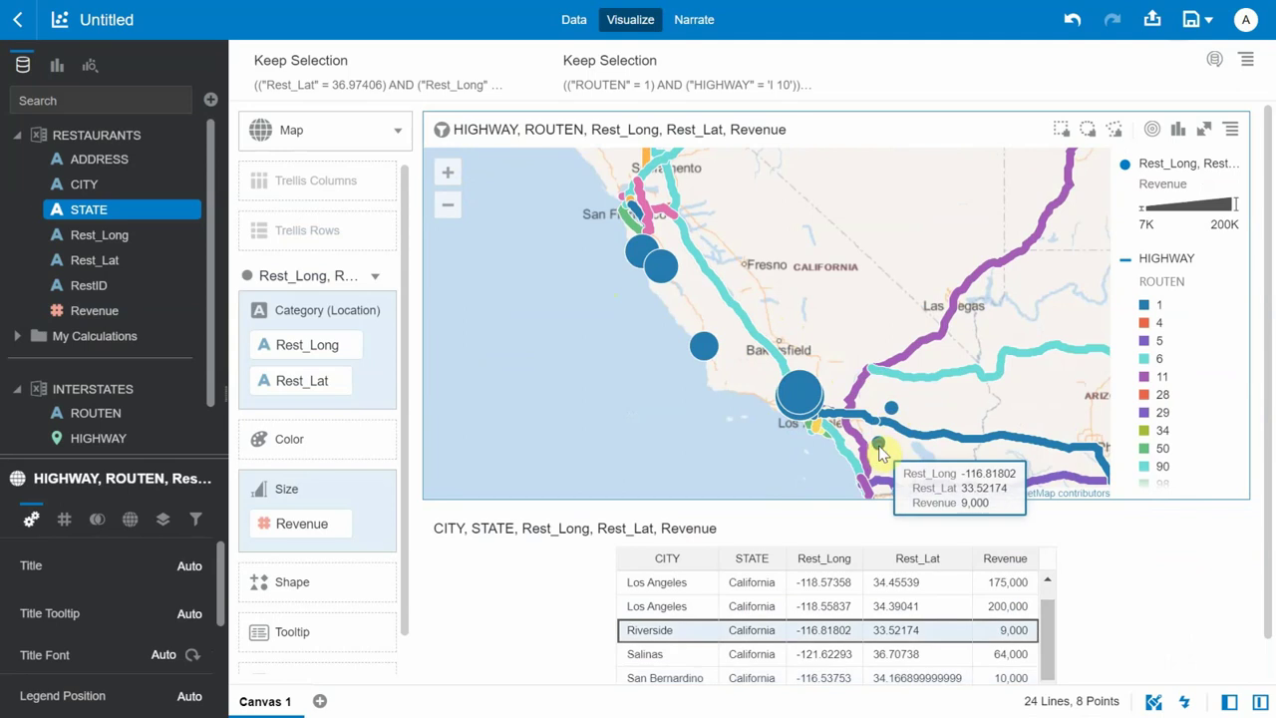
mouse_move(705, 351)
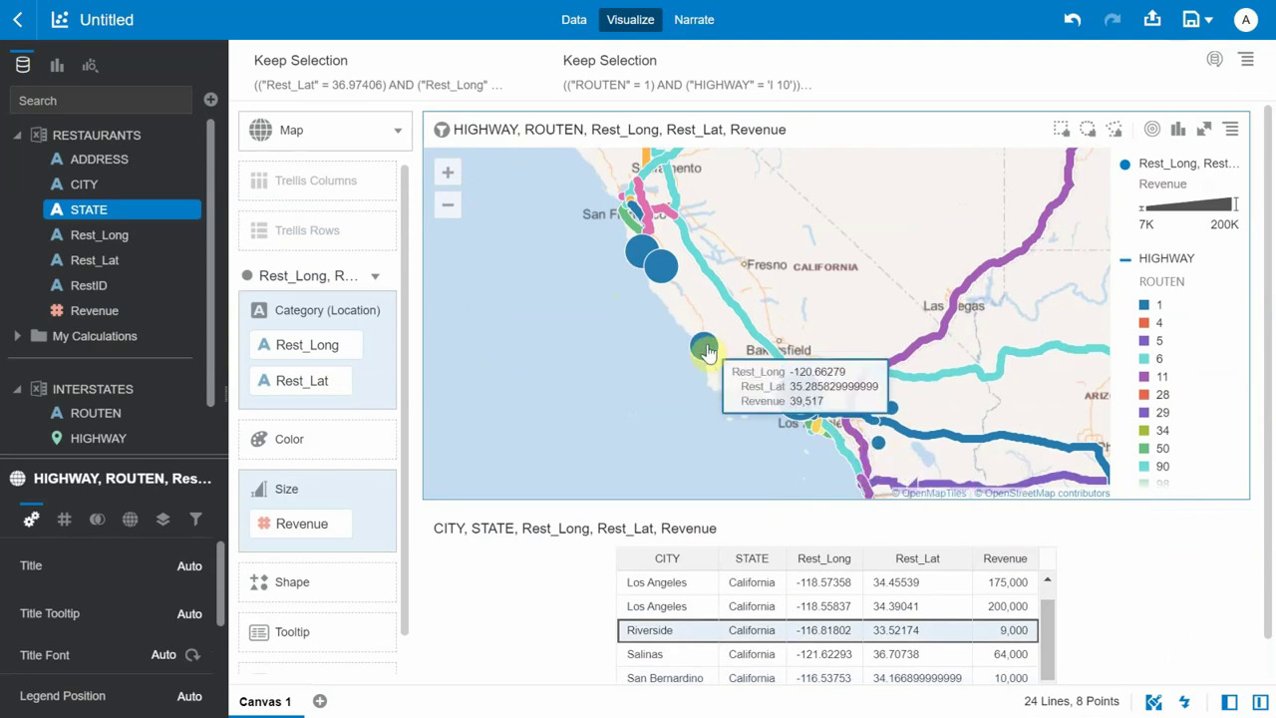
Step: Zoom and pan the map from Corpus Christi in toward Houston
scroll(1050, 599, "up", 1)
left_click(1054, 601)
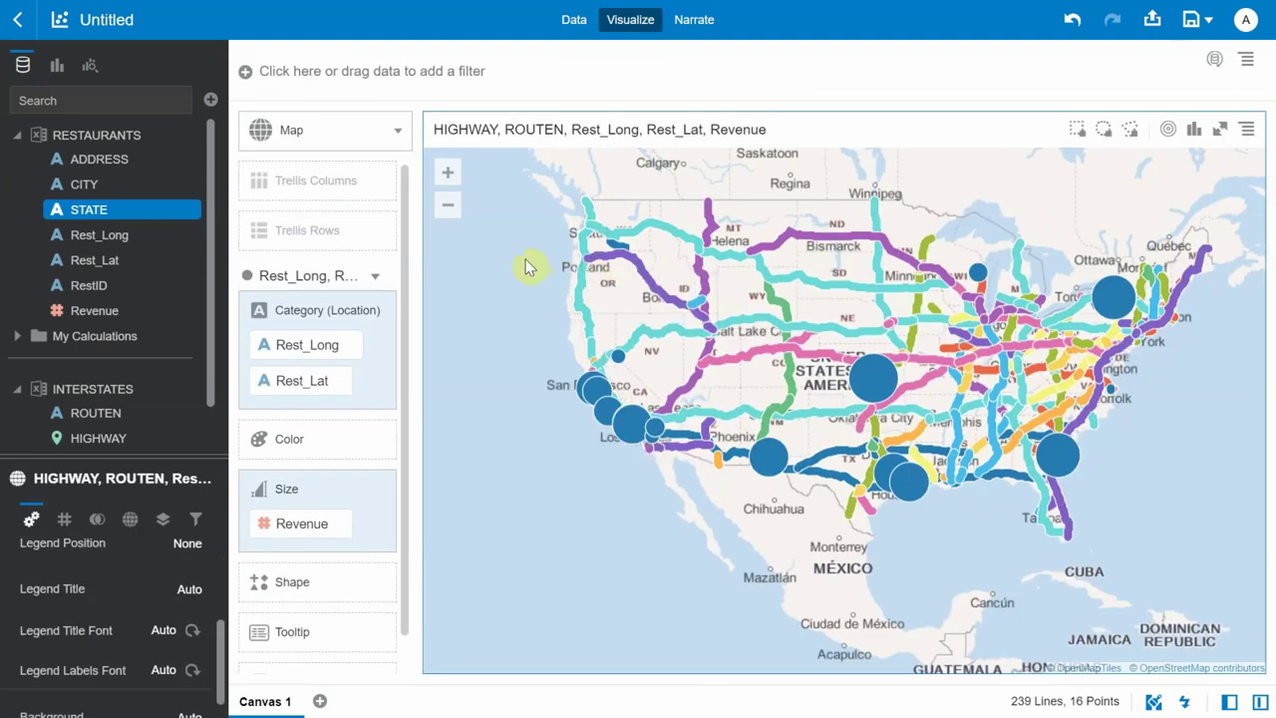
scroll(862, 529, "up", 1)
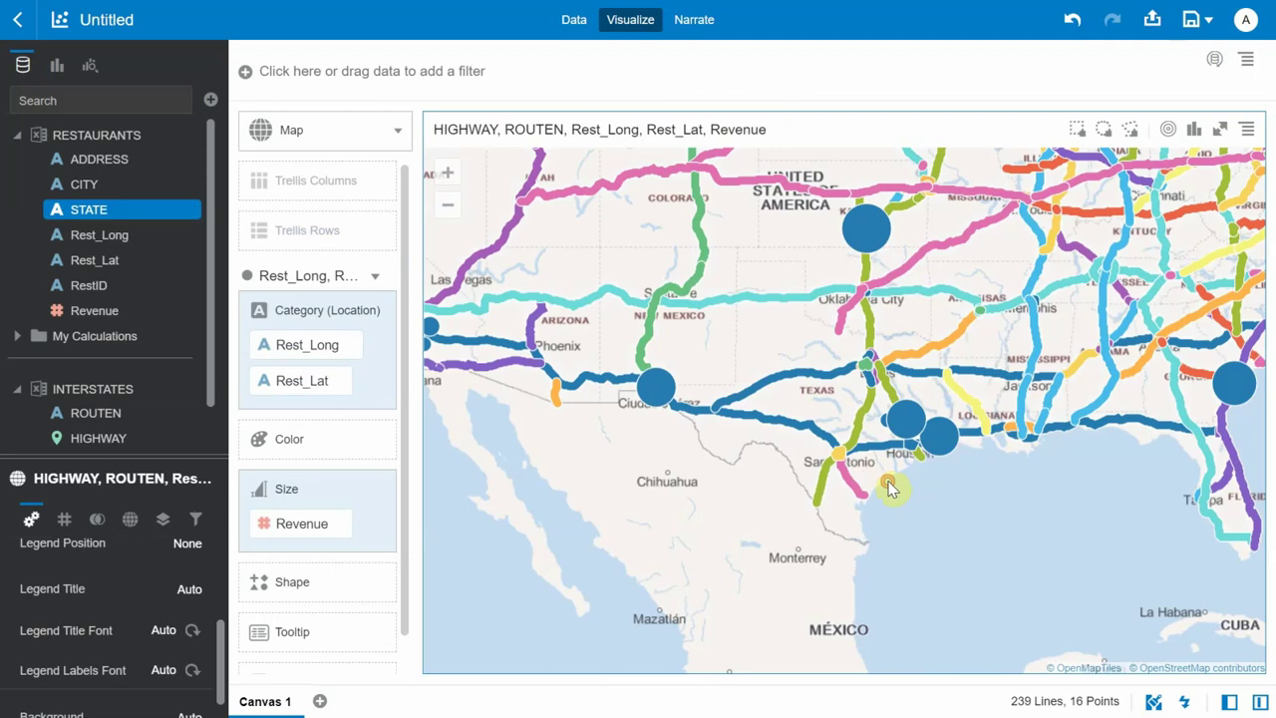
scroll(891, 486, "up", 1)
double_click(871, 427)
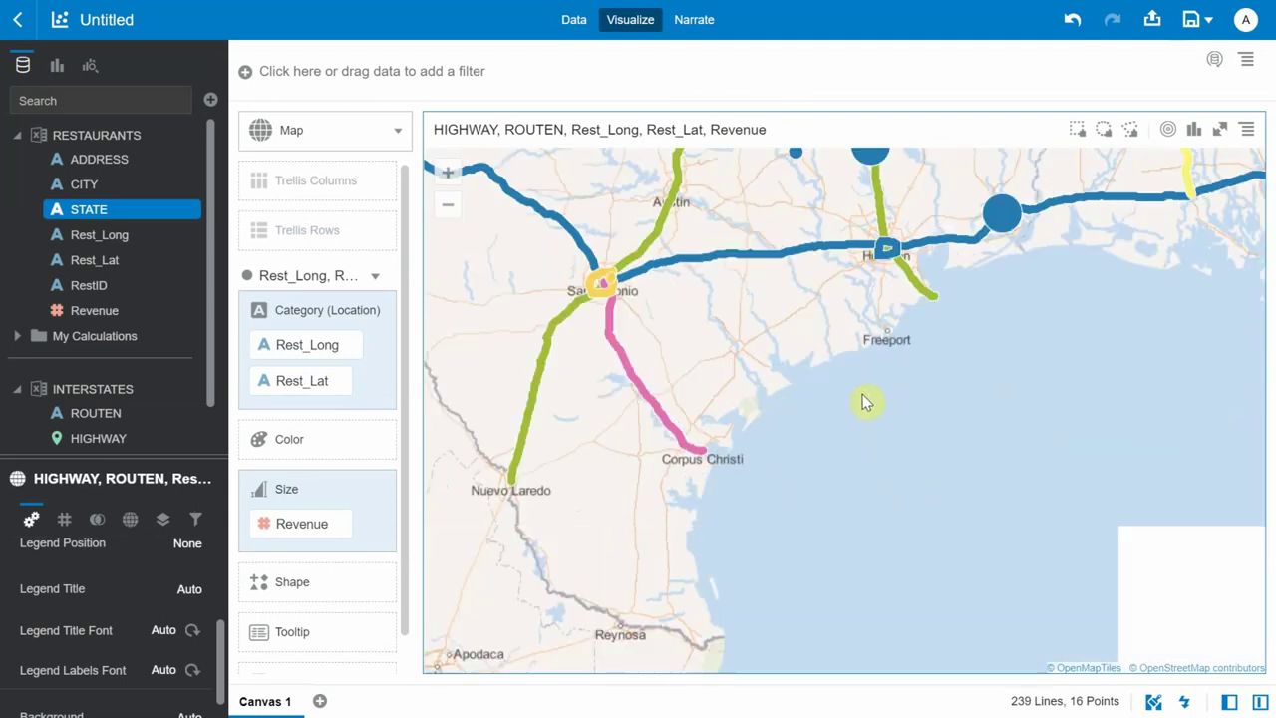
left_click_drag(747, 436, 654, 619)
double_click(698, 455)
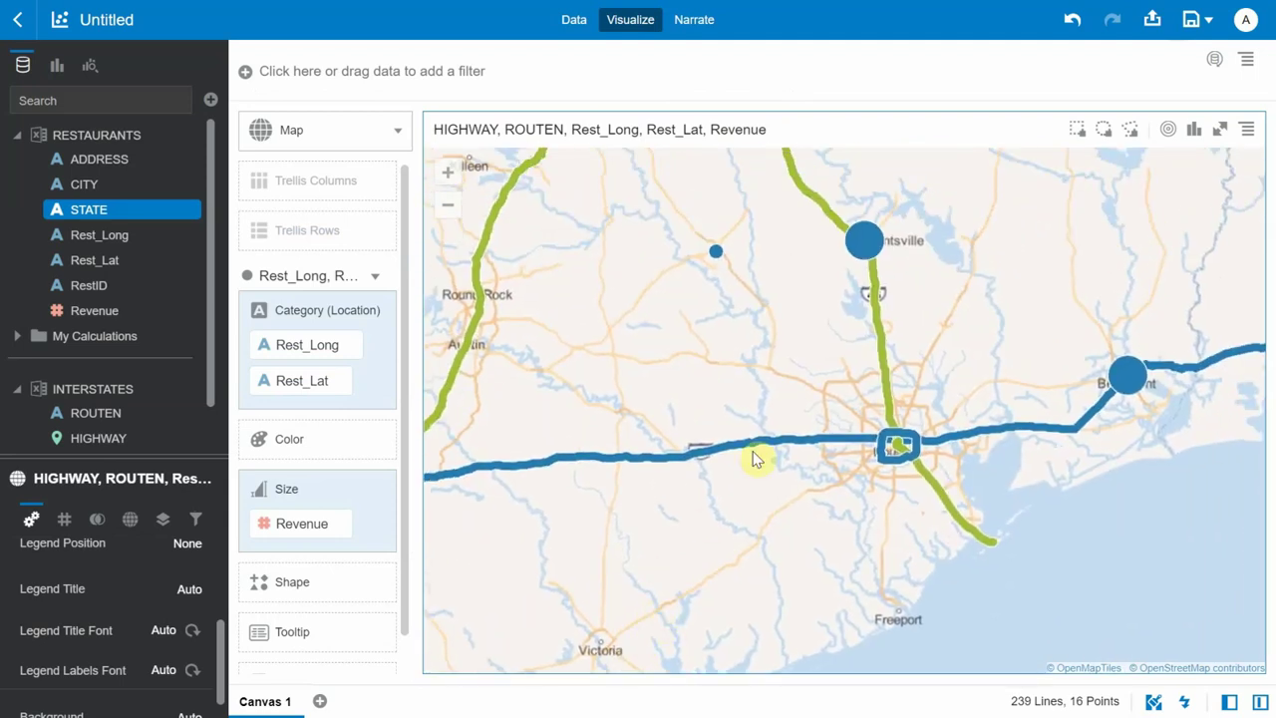
Step: Select the restaurant points at Huntsville on I-45 and just west of it
left_click(824, 213)
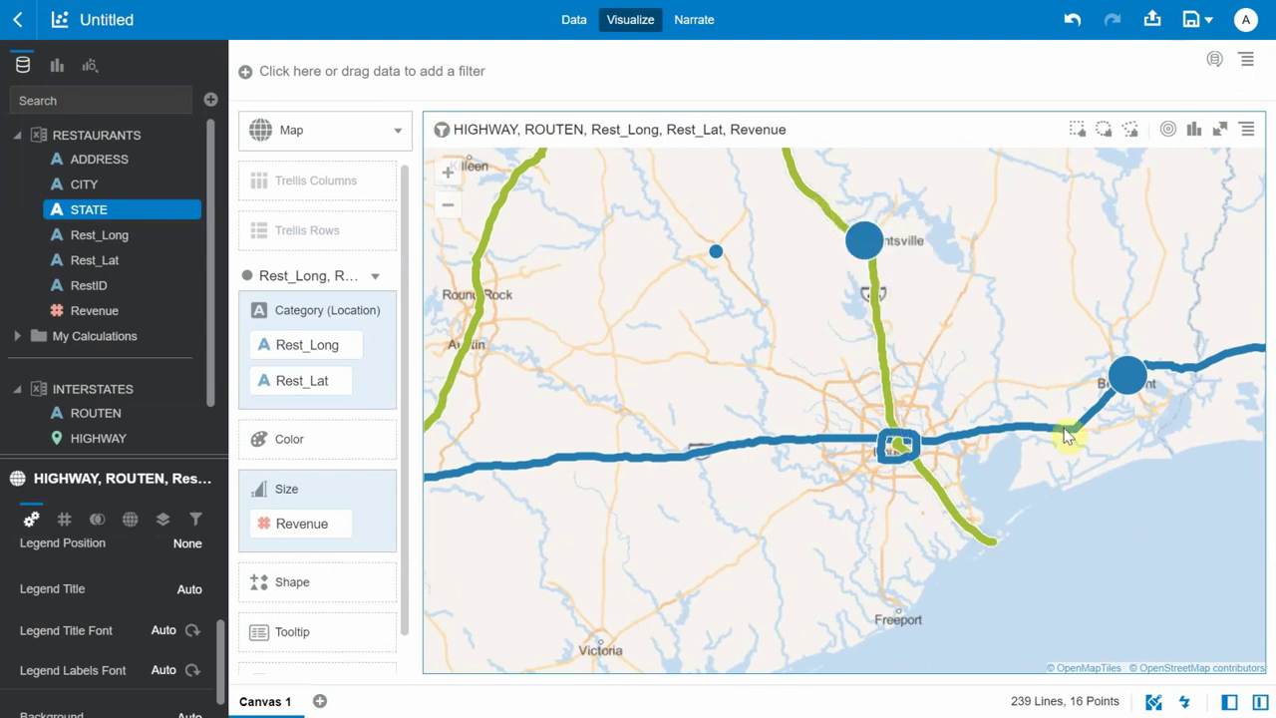
mouse_move(859, 241)
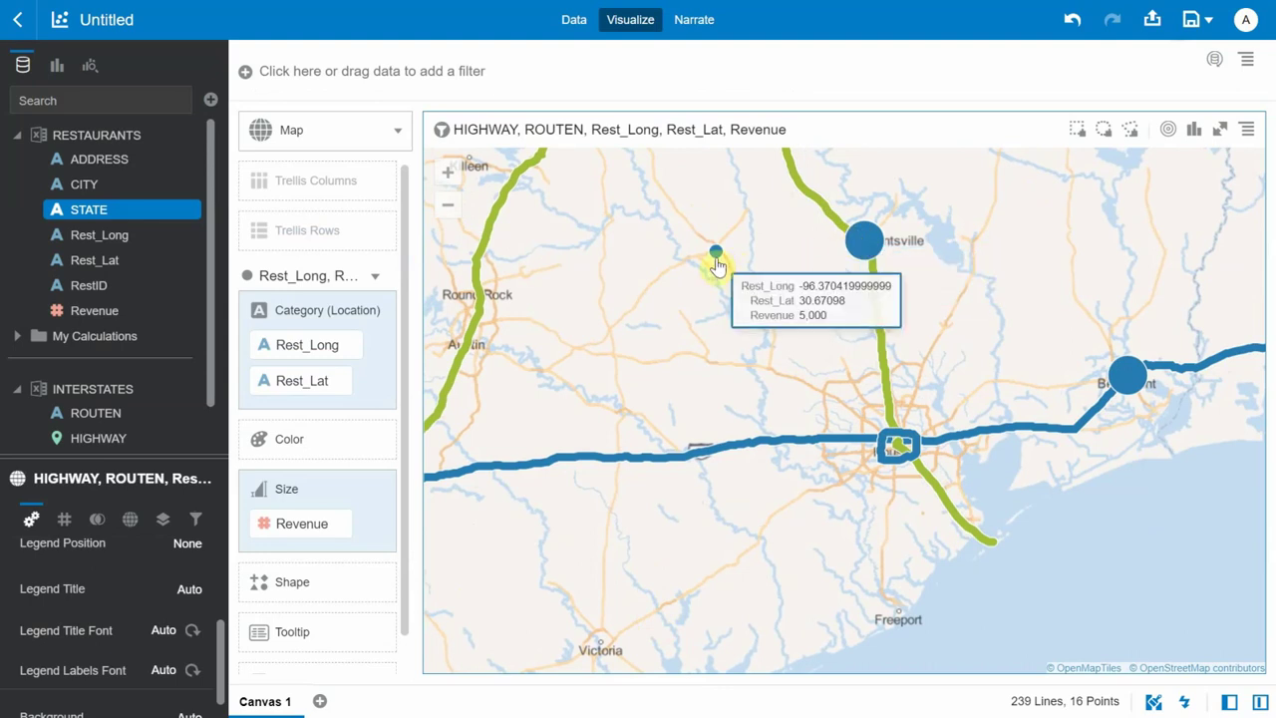
left_click(716, 257)
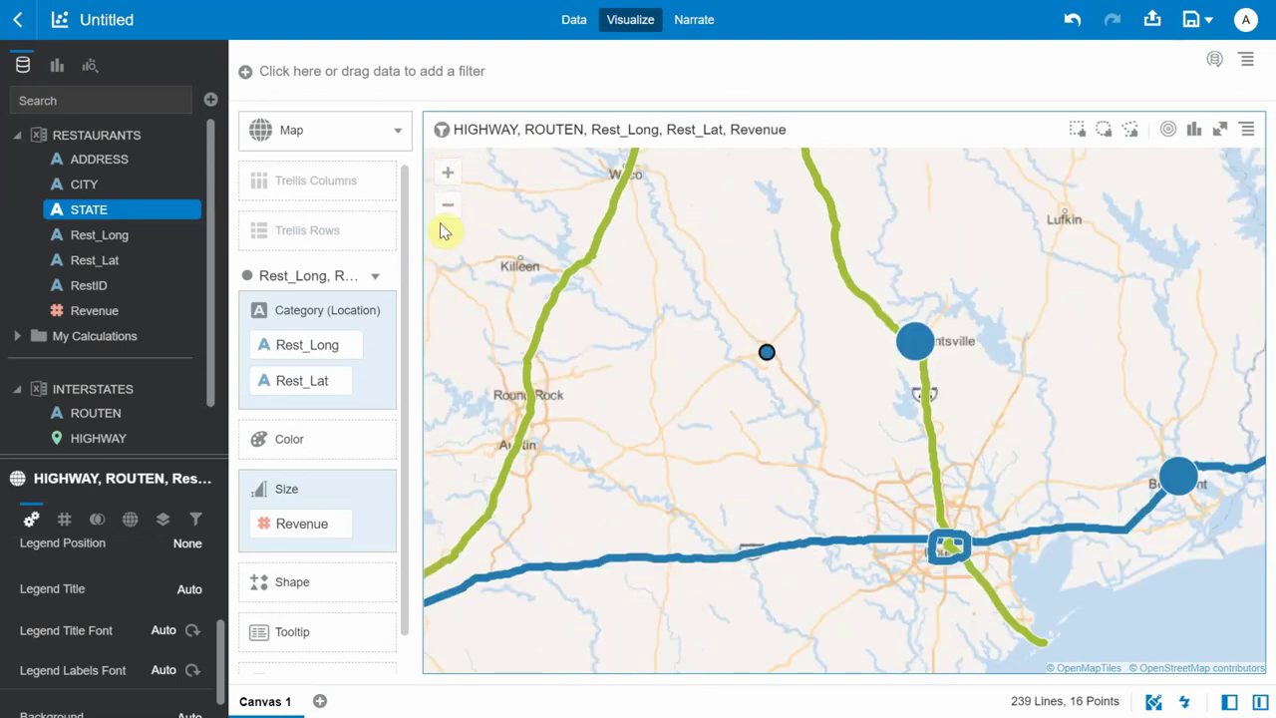
Step: Zoom out to the southern US and Mexico, then highlight the I-40 highway
left_click(447, 209)
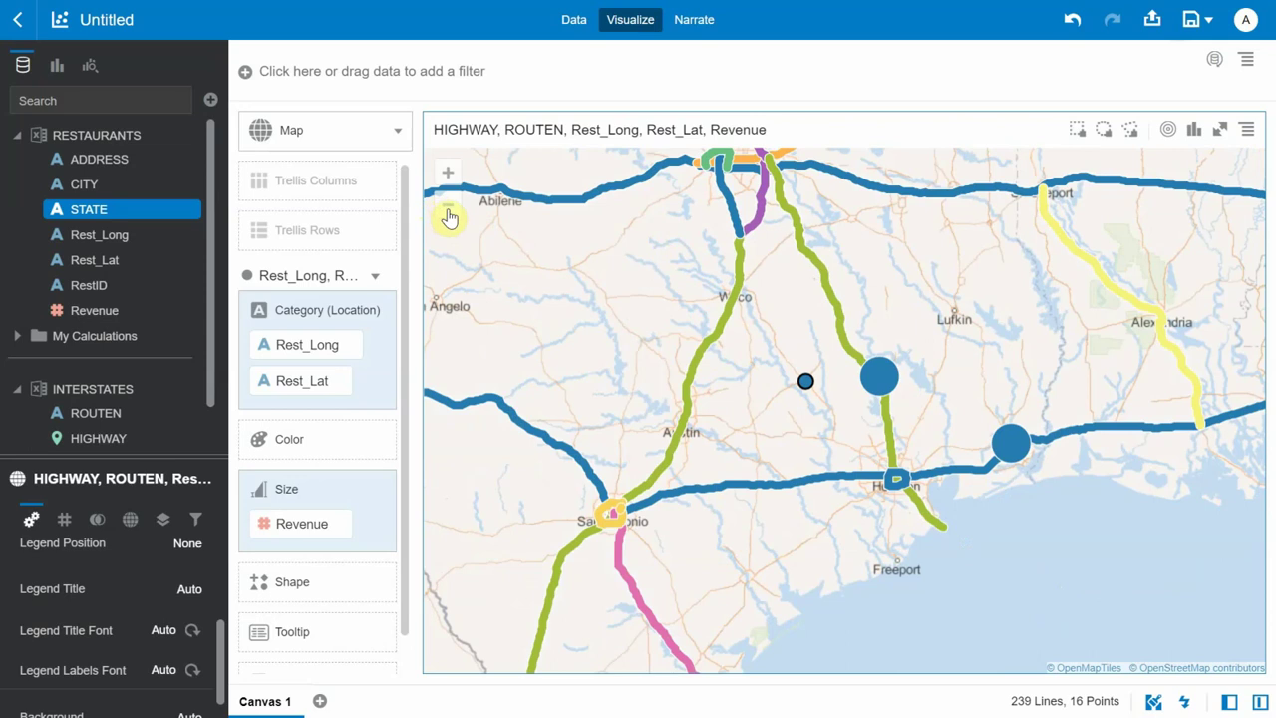
left_click(451, 215)
left_click(451, 215)
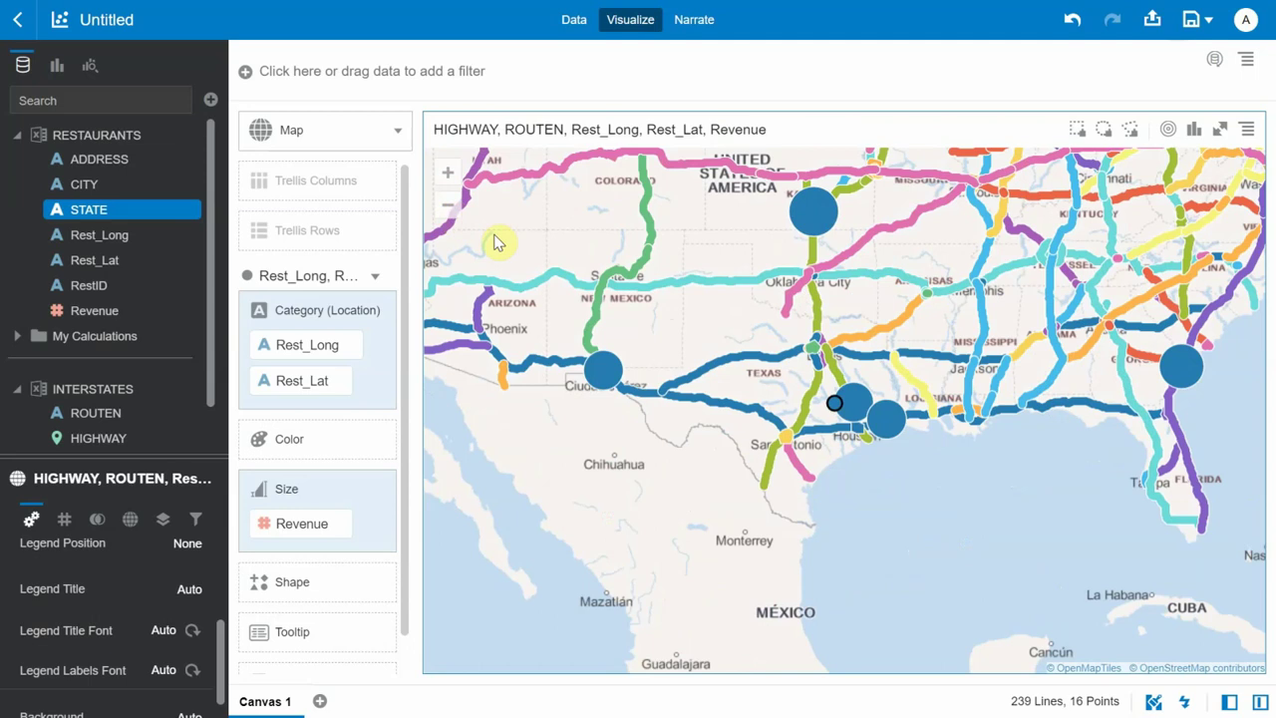
left_click(590, 291)
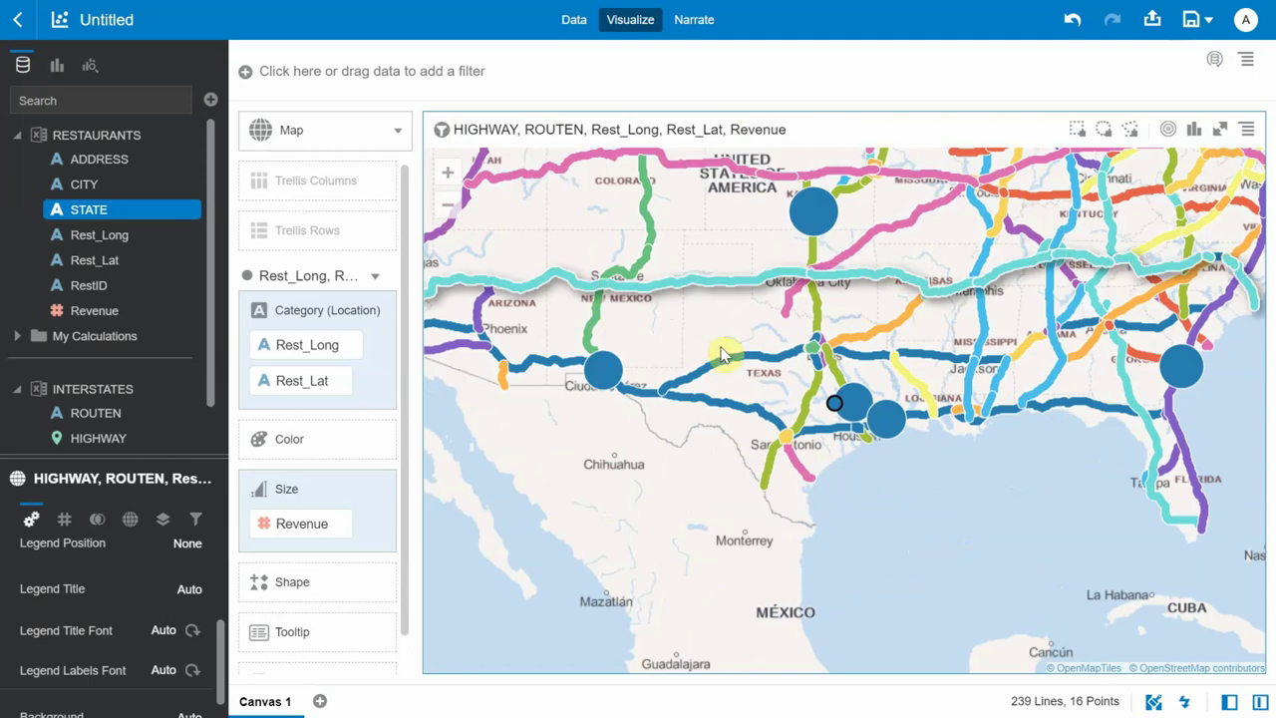